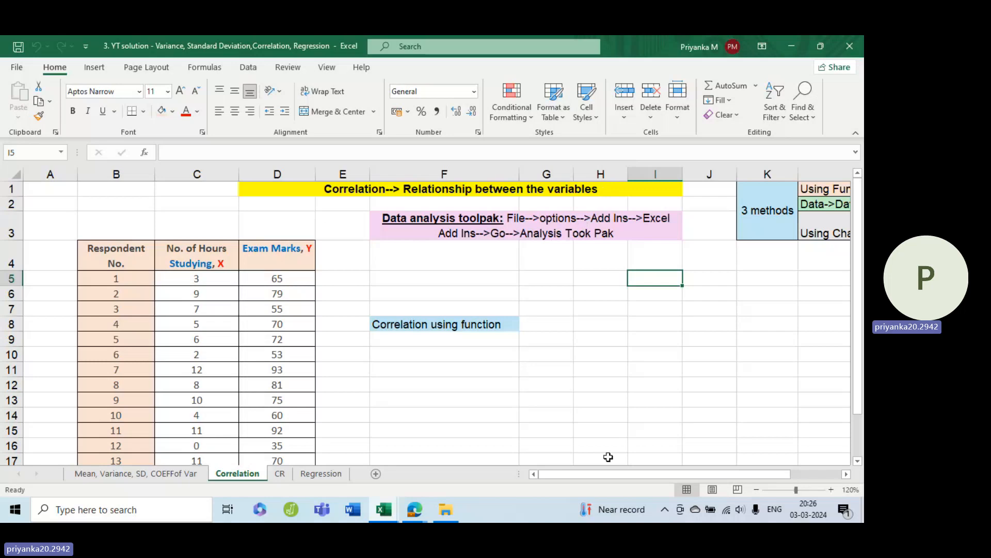
Examine the three listed methods for finding correlation in columns K and L of the Correlation sheet
{"action": "left_click_drag", "start_coordinate": [574, 471], "coordinate": [659, 469]}
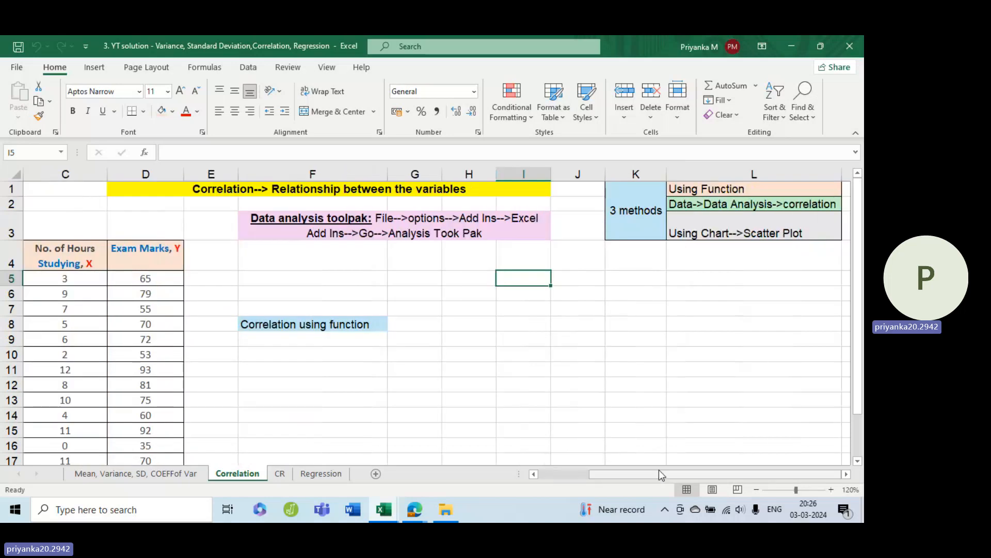
{"action": "left_click", "coordinate": [828, 489]}
{"action": "left_click", "coordinate": [827, 489]}
{"action": "left_click", "coordinate": [828, 489]}
{"action": "scroll", "coordinate": [769, 387], "scroll_direction": "up", "scroll_amount": 1}
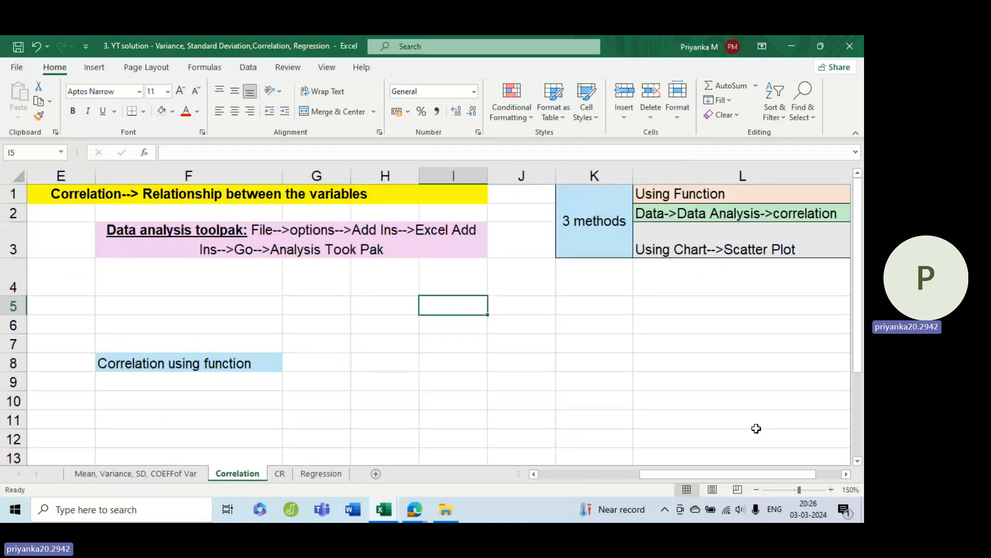
{"action": "left_click_drag", "start_coordinate": [754, 478], "coordinate": [788, 476]}
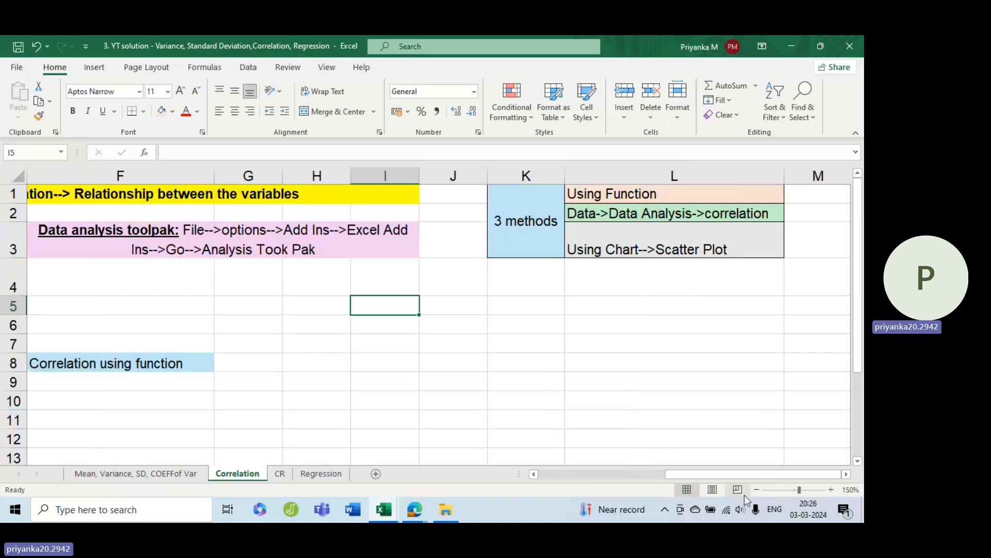
Examine the respondent table of study hours (X) and exam marks (Y) down to its last row
{"action": "left_click", "coordinate": [757, 490]}
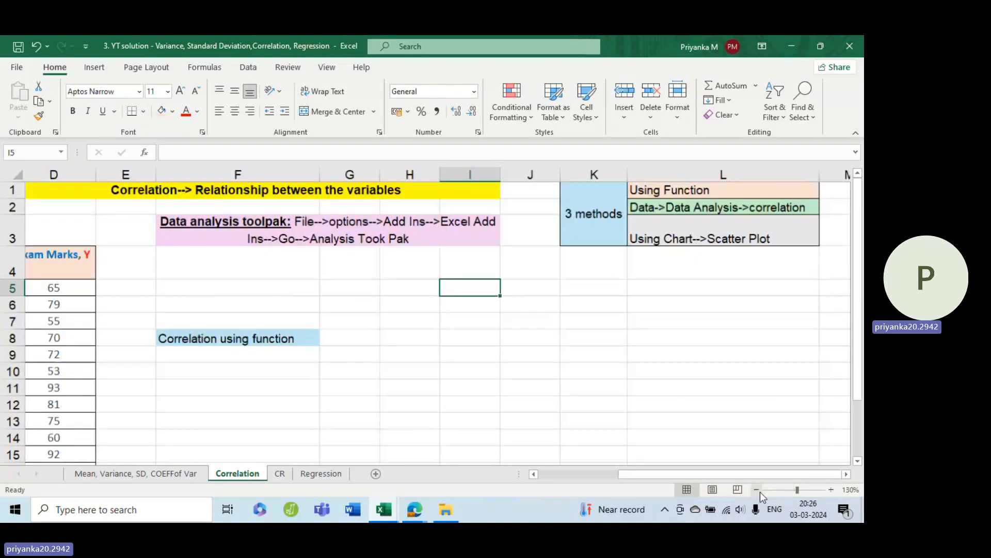
{"action": "left_click", "coordinate": [757, 490]}
{"action": "left_click_drag", "start_coordinate": [666, 474], "coordinate": [582, 473]}
{"action": "scroll", "coordinate": [526, 417], "scroll_direction": "down", "scroll_amount": 1}
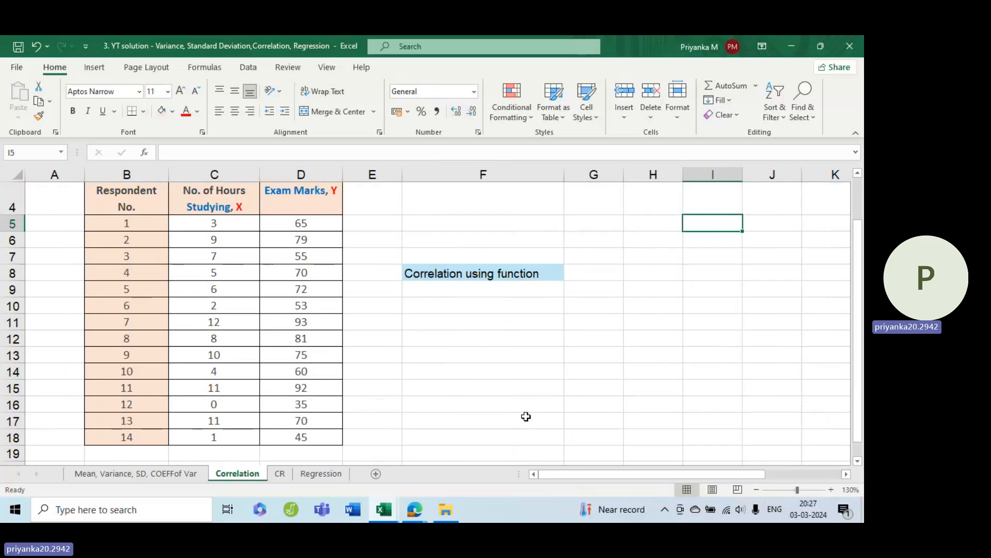
{"action": "scroll", "coordinate": [526, 416], "scroll_direction": "up", "scroll_amount": 1}
{"action": "scroll", "coordinate": [528, 415], "scroll_direction": "down", "scroll_amount": 2}
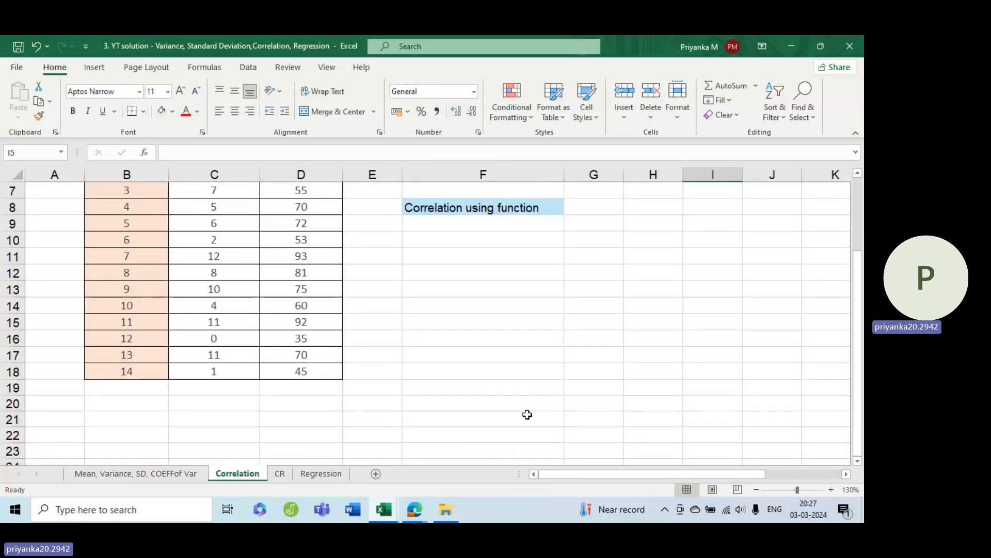
{"action": "scroll", "coordinate": [527, 415], "scroll_direction": "up", "scroll_amount": 1}
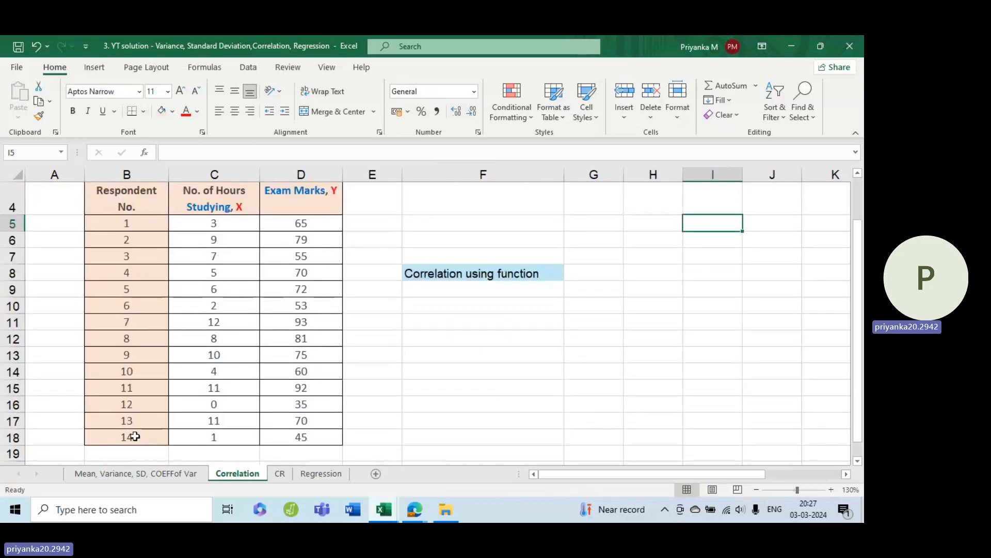
{"action": "scroll", "coordinate": [277, 379], "scroll_direction": "up", "scroll_amount": 1}
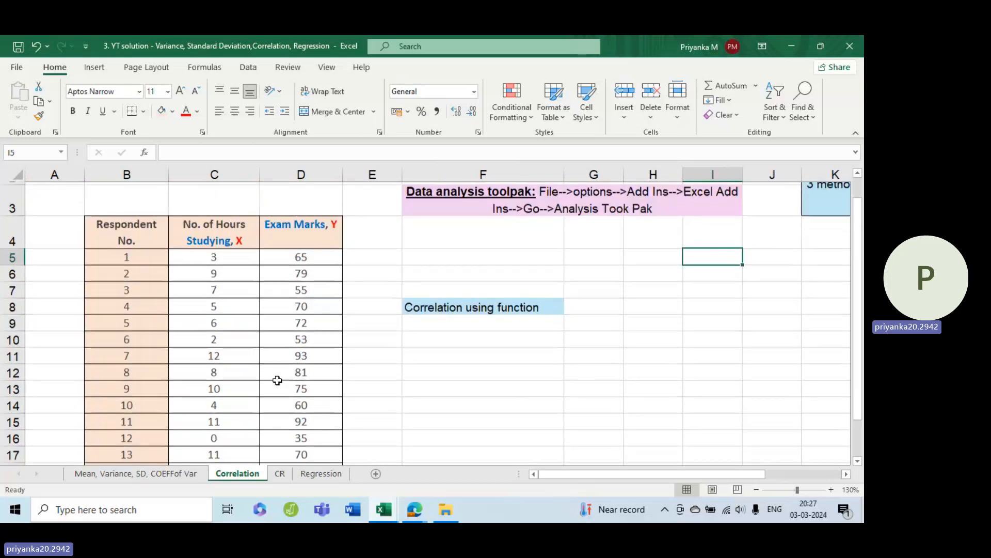
{"action": "scroll", "coordinate": [255, 325], "scroll_direction": "down", "scroll_amount": 1}
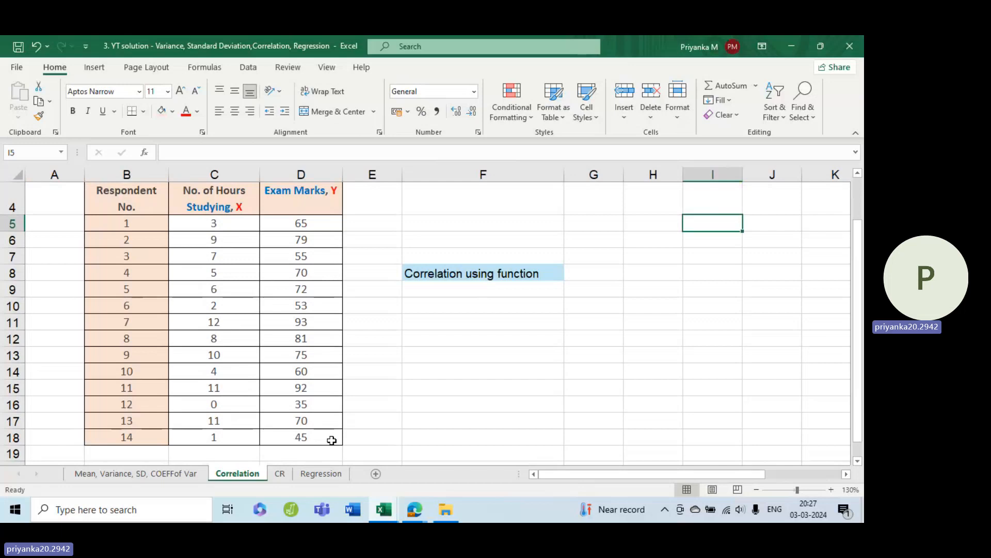
Calculate the correlation between study hours and exam marks in G8 with =CORREL(C5:C18,D5:D18)
{"action": "left_click", "coordinate": [604, 273]}
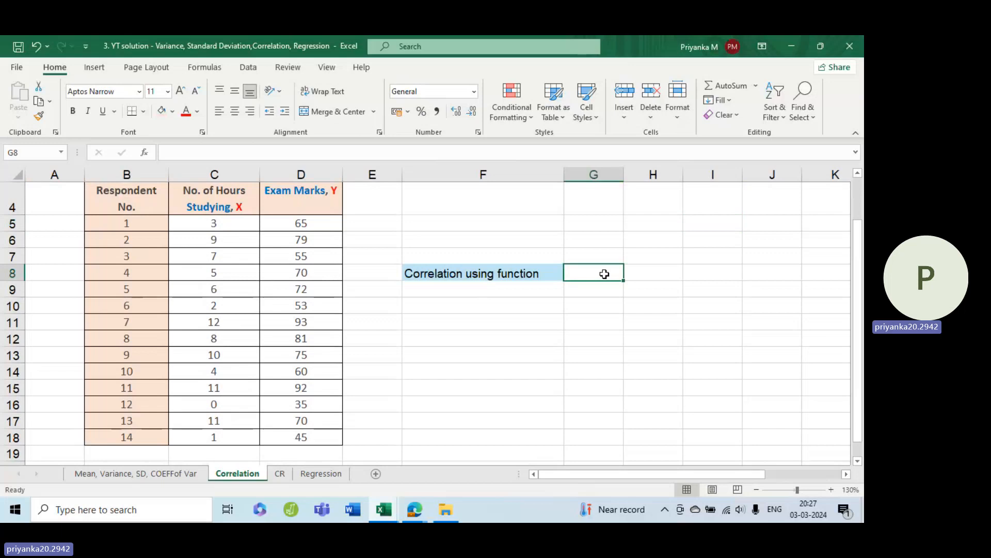
{"action": "type", "text": "="}
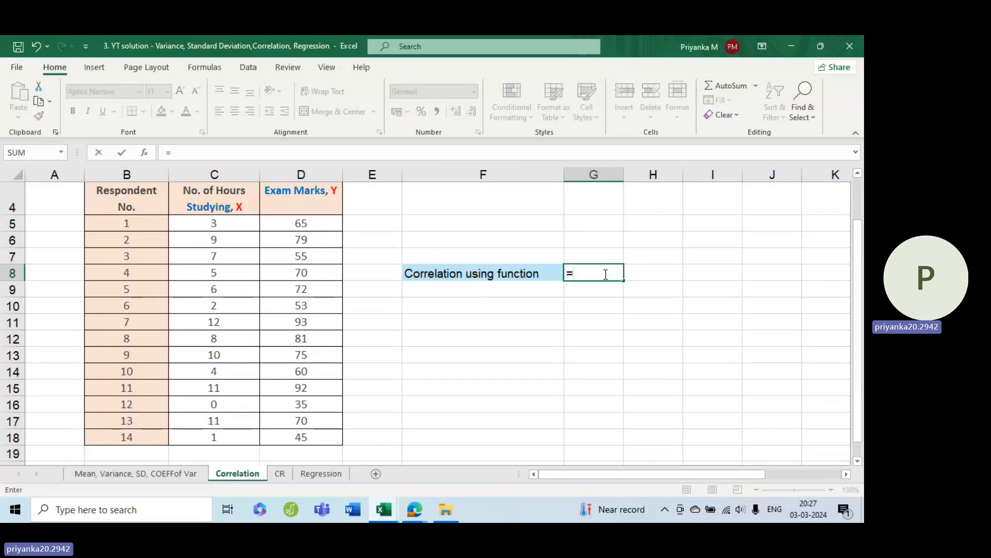
{"action": "type", "text": "corre"}
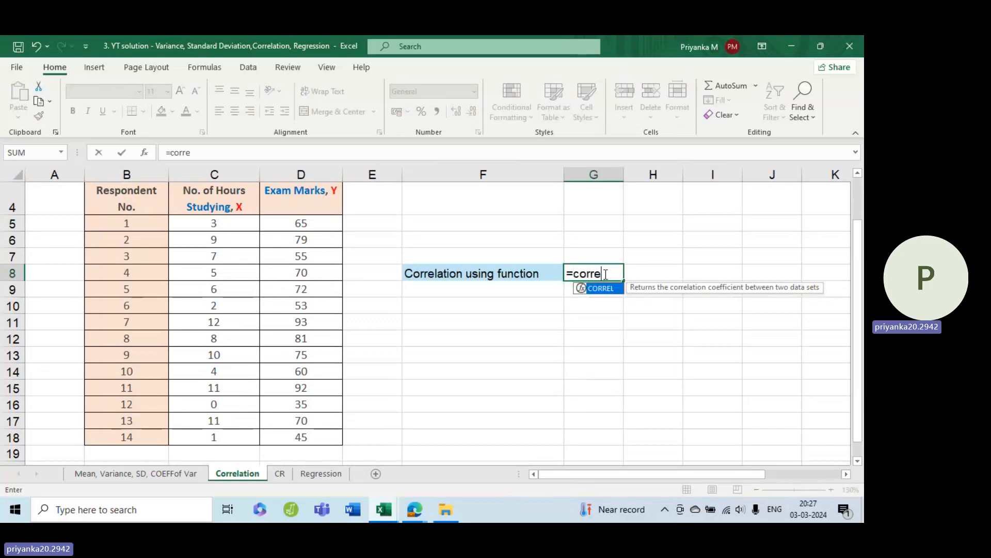
{"action": "type", "text": "l"}
{"action": "key", "text": "Tab"}
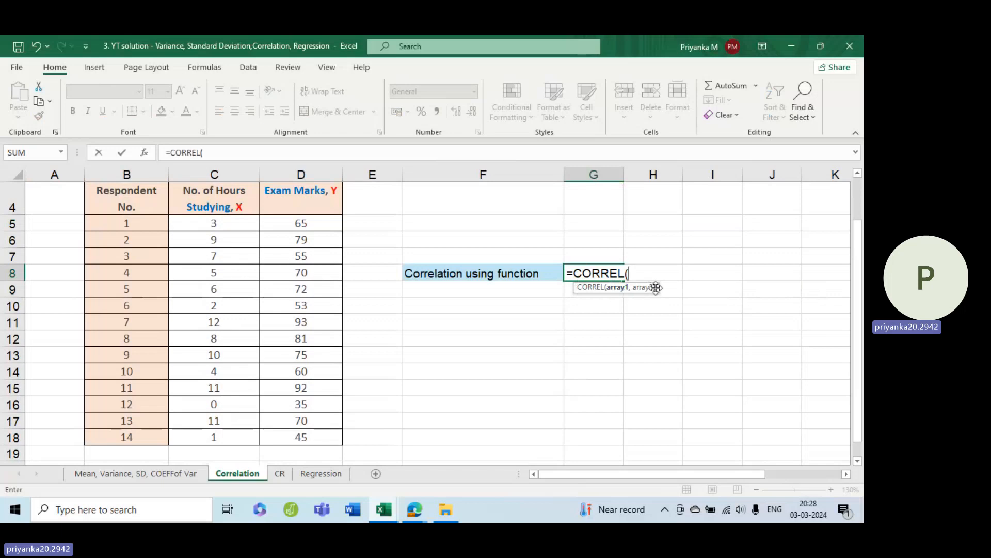
{"action": "left_click", "coordinate": [243, 223]}
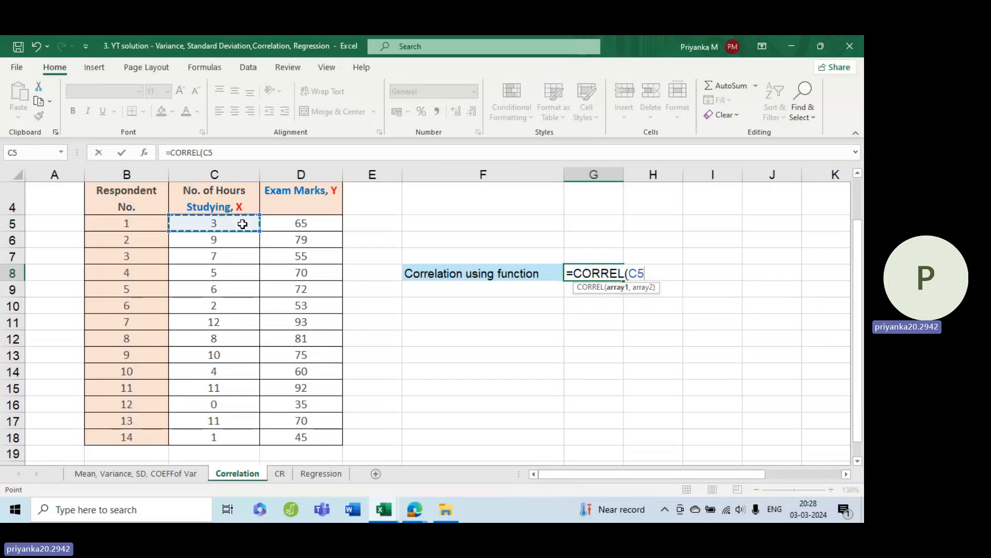
{"action": "key", "text": "ctrl+shift+Down"}
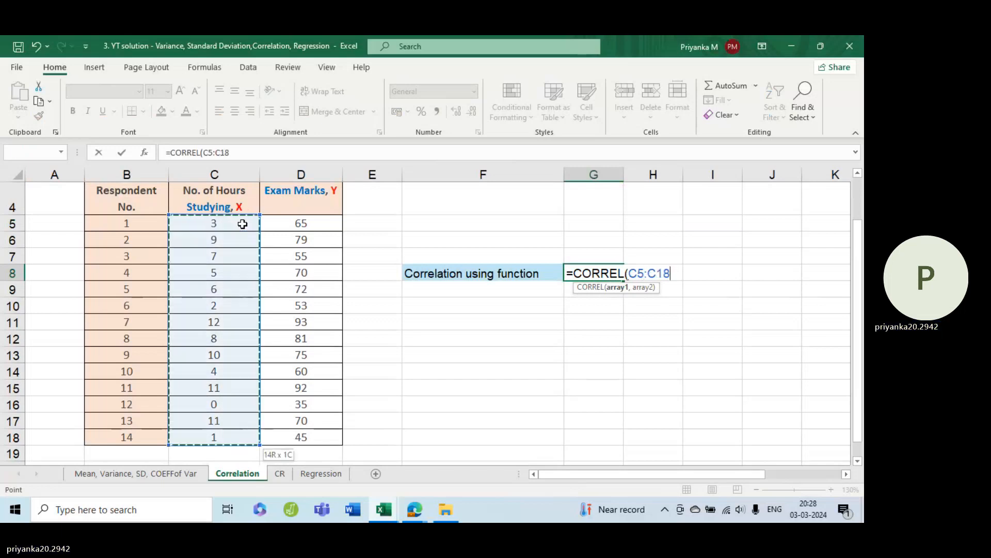
{"action": "type", "text": ","}
{"action": "left_click", "coordinate": [296, 224]}
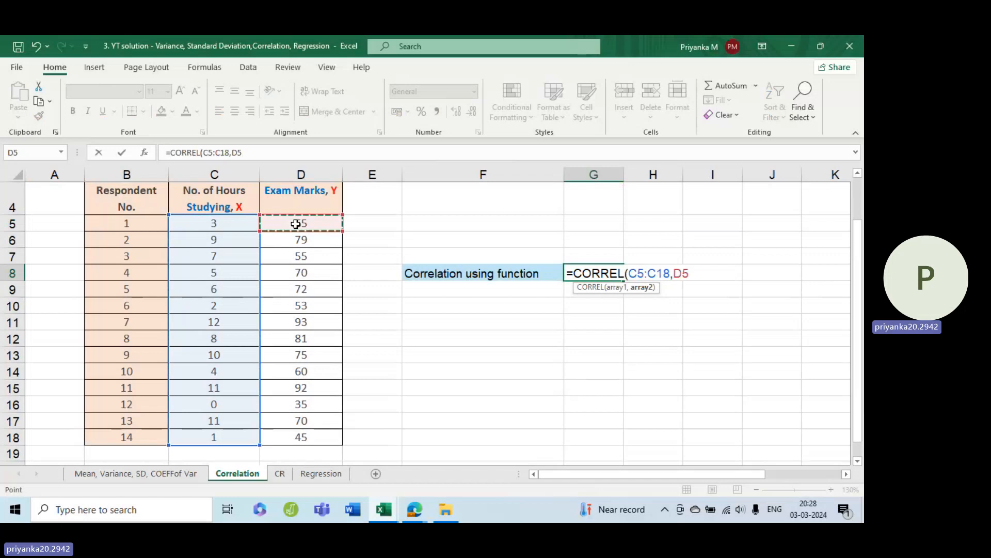
{"action": "key", "text": "ctrl+shift+Down"}
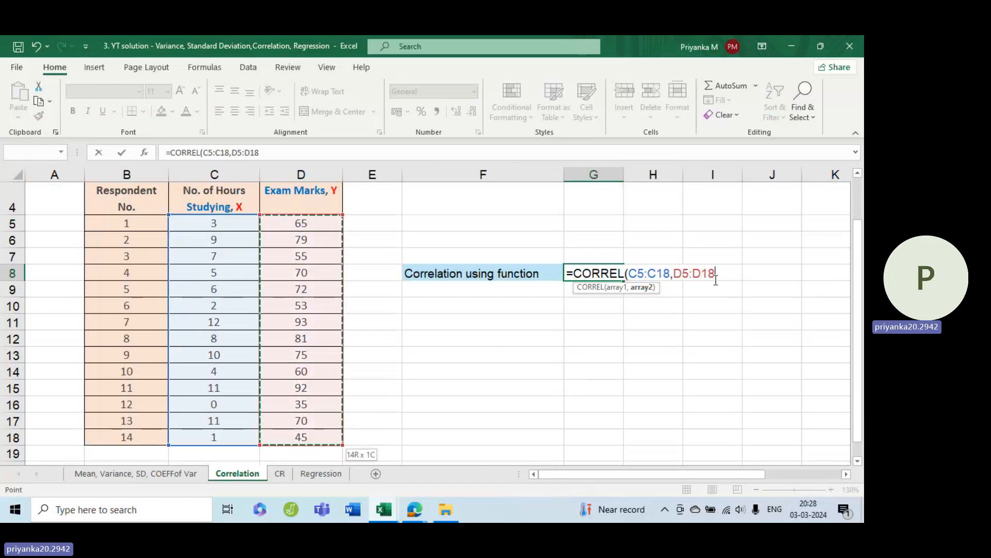
{"action": "type", "text": ")"}
{"action": "key", "text": "Return"}
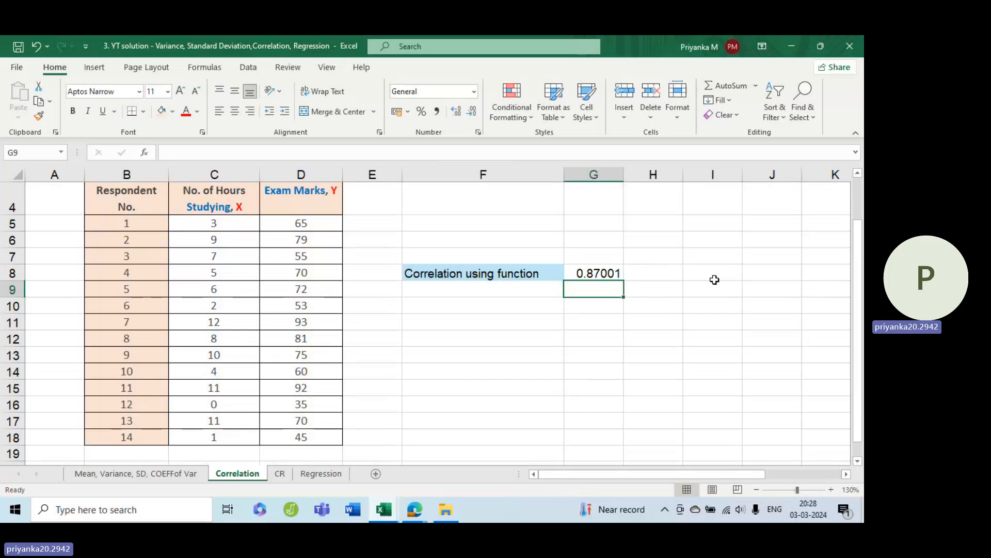
Disable the Analysis ToolPak in the Excel Add-ins and check the data commands for Data Analysis
{"action": "scroll", "coordinate": [716, 280], "scroll_direction": "up", "scroll_amount": 1}
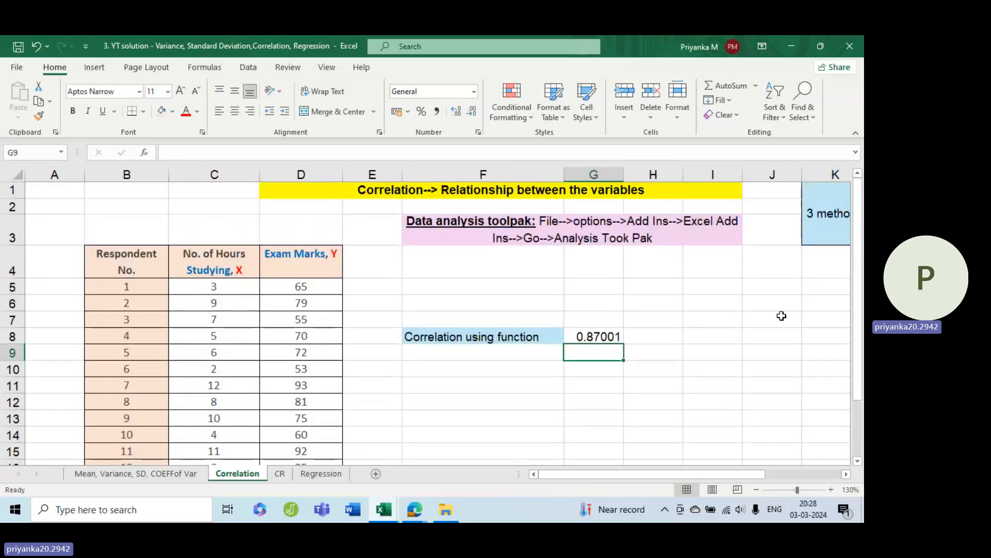
{"action": "left_click_drag", "start_coordinate": [674, 470], "coordinate": [749, 470]}
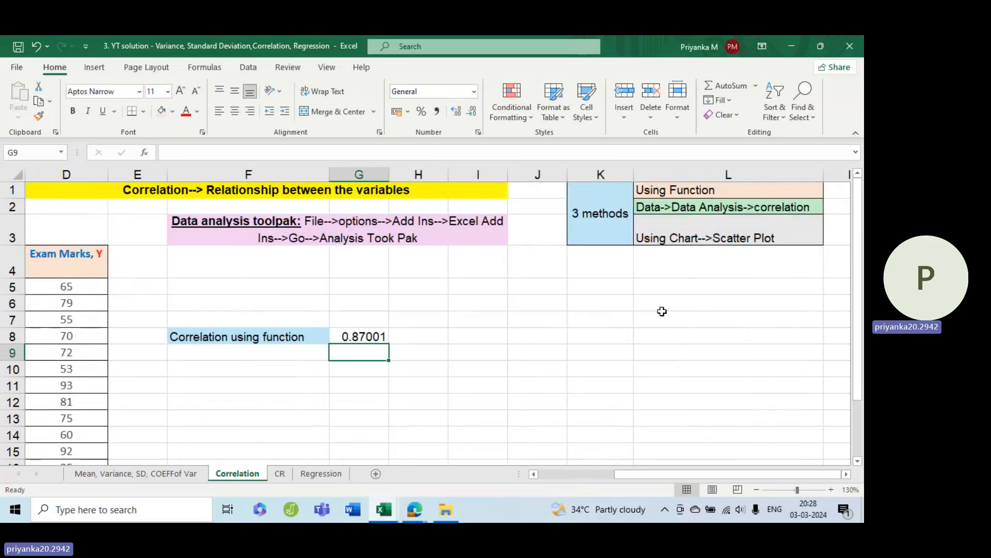
{"action": "left_click_drag", "start_coordinate": [618, 469], "coordinate": [592, 476]}
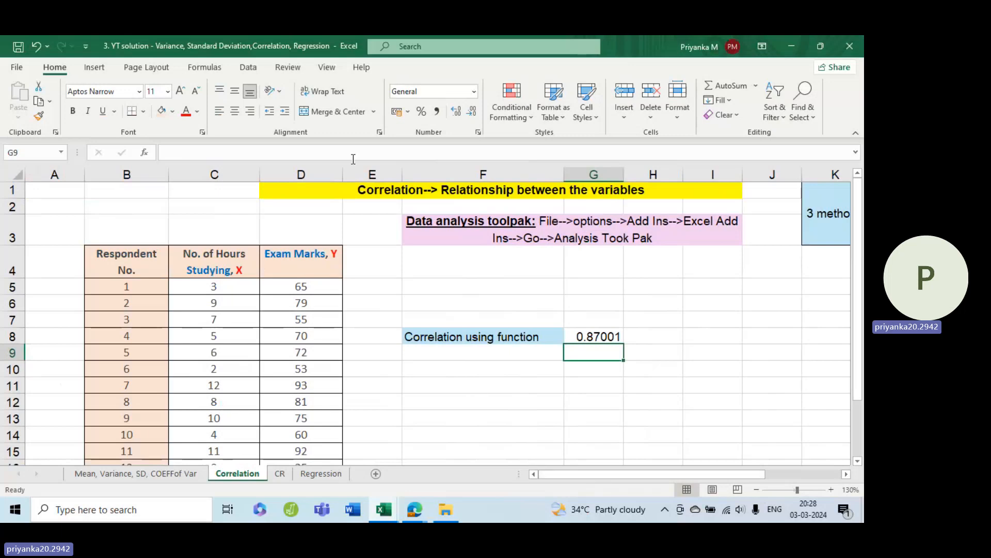
{"action": "left_click", "coordinate": [248, 67]}
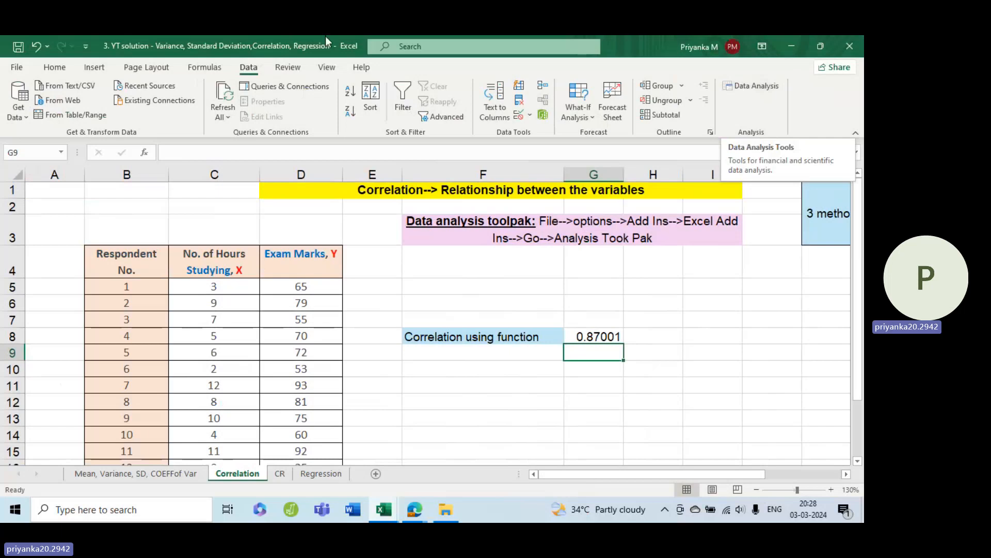
{"action": "left_click", "coordinate": [15, 68]}
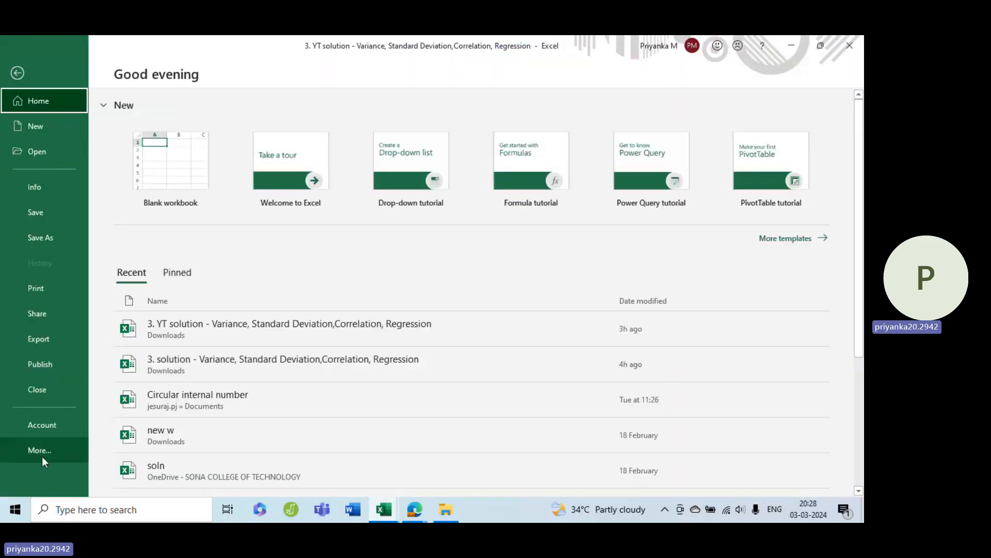
{"action": "left_click", "coordinate": [42, 454]}
{"action": "left_click", "coordinate": [119, 475]}
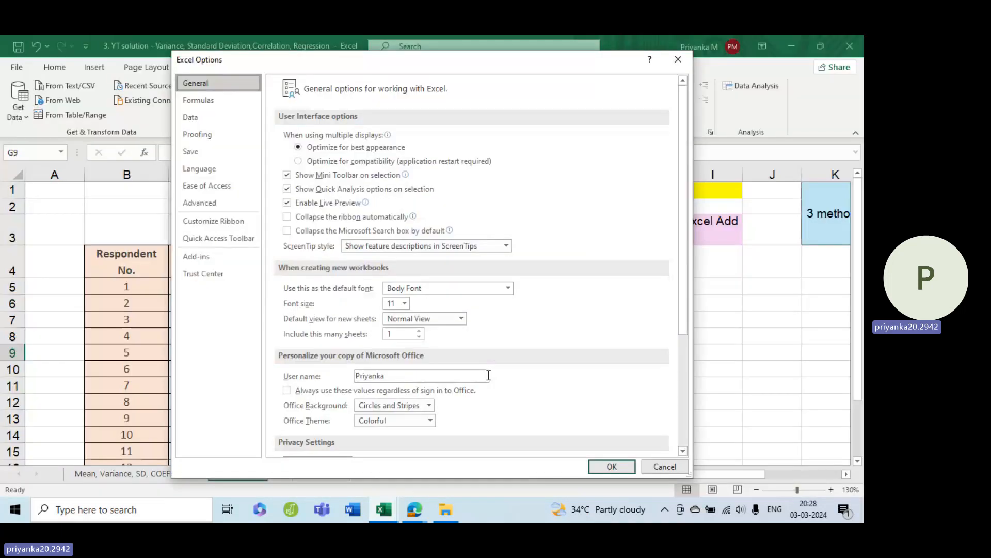
{"action": "left_click", "coordinate": [196, 257]}
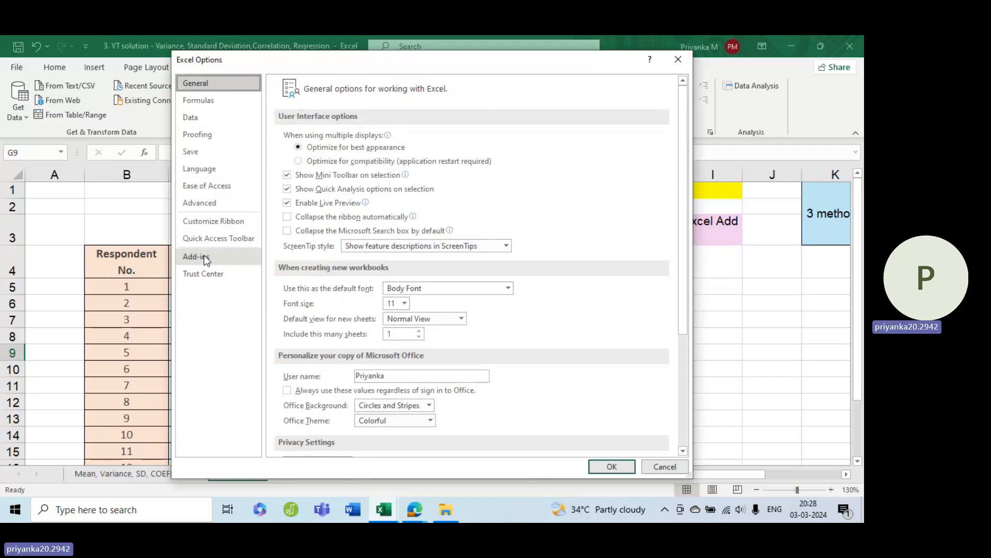
{"action": "left_click", "coordinate": [440, 442]}
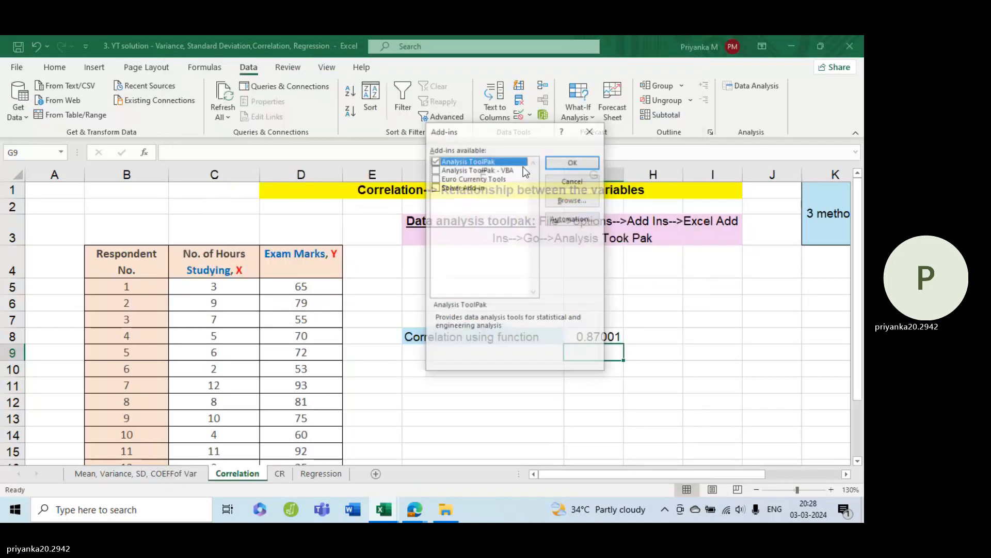
{"action": "left_click", "coordinate": [573, 162]}
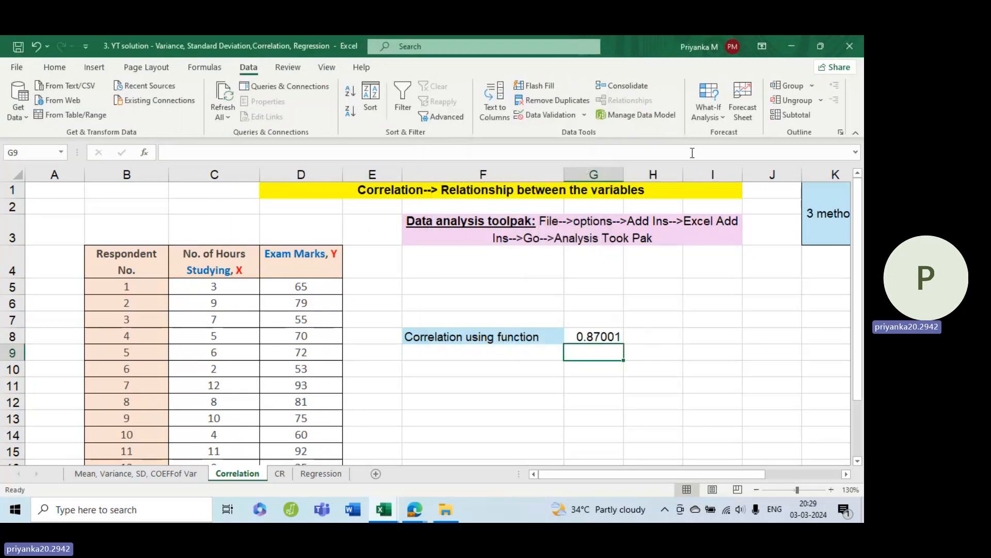
{"action": "left_click", "coordinate": [58, 70]}
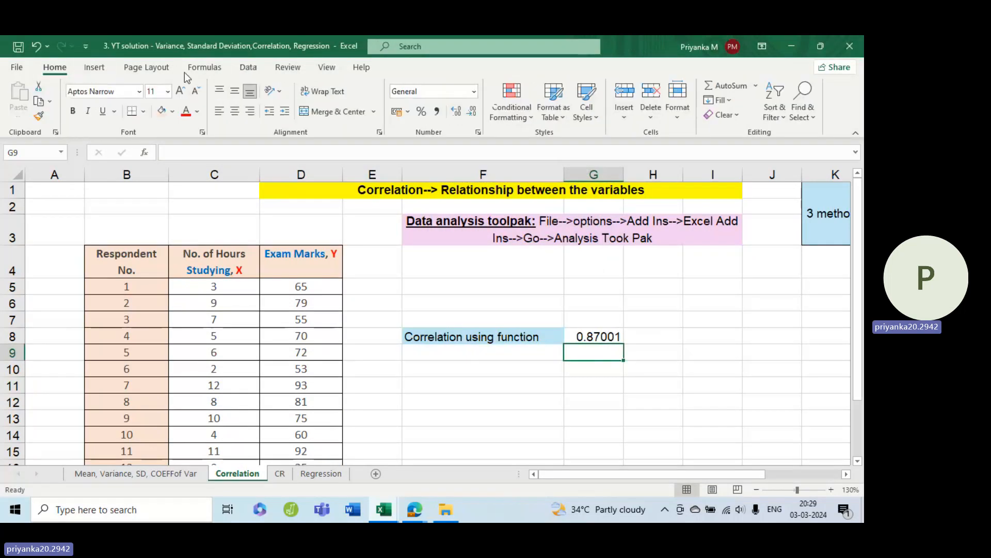
{"action": "left_click", "coordinate": [248, 69]}
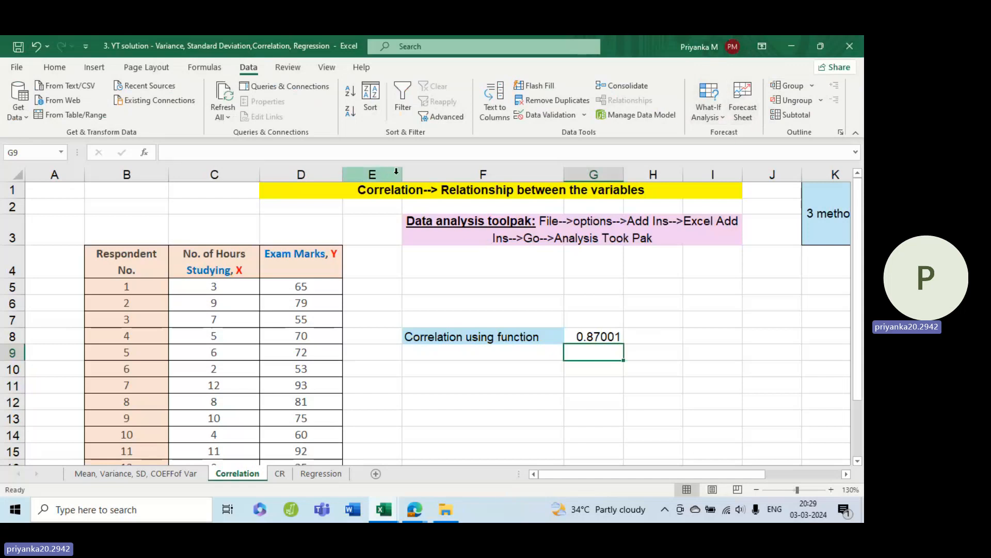
Enable the Analysis ToolPak in the Excel Add-ins and review the Data analysis toolpak note in F3
{"action": "left_click", "coordinate": [17, 67]}
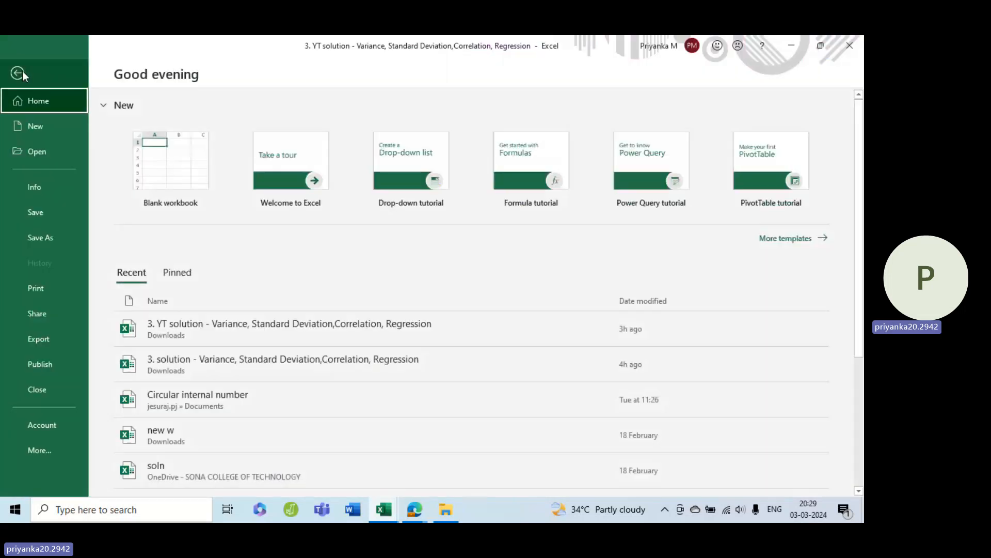
{"action": "left_click", "coordinate": [34, 453]}
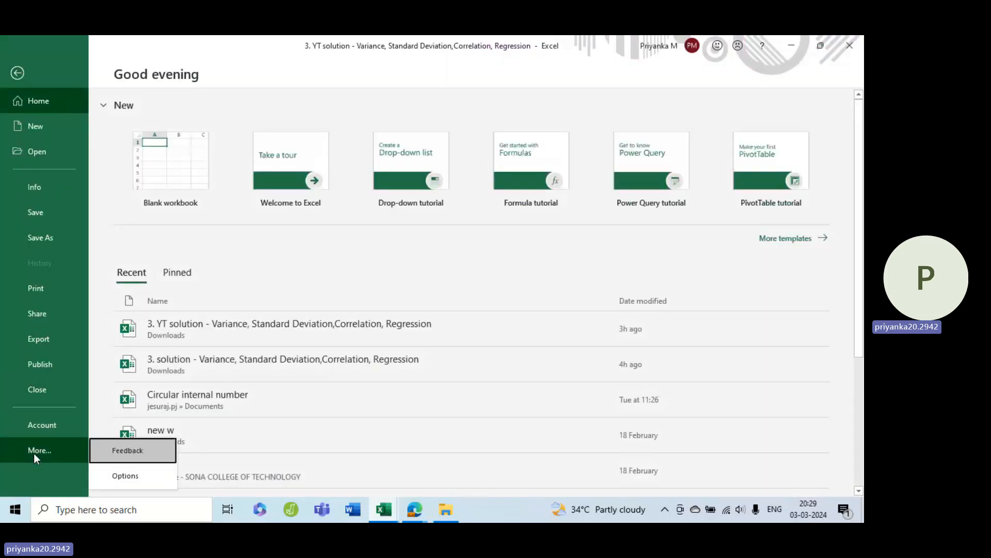
{"action": "left_click", "coordinate": [126, 475]}
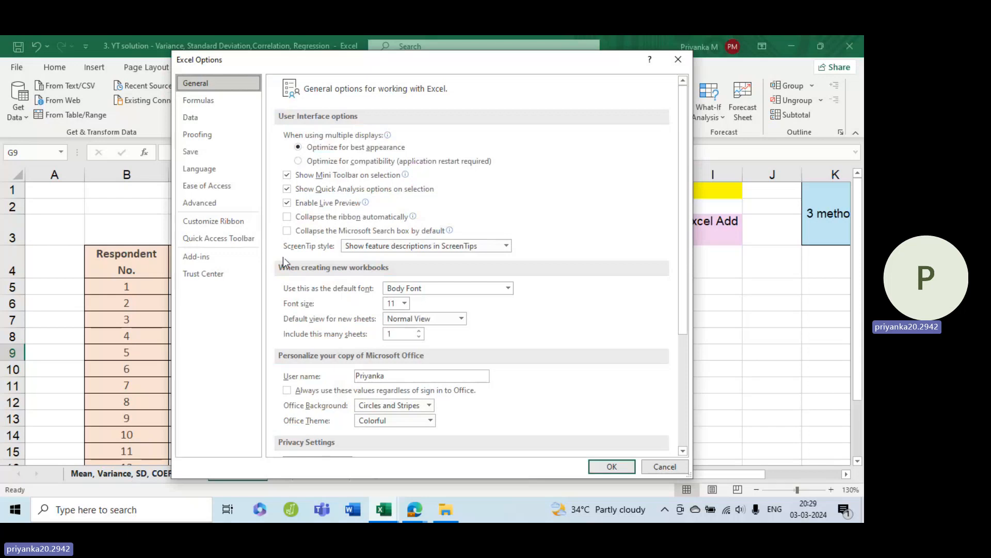
{"action": "left_click", "coordinate": [198, 258]}
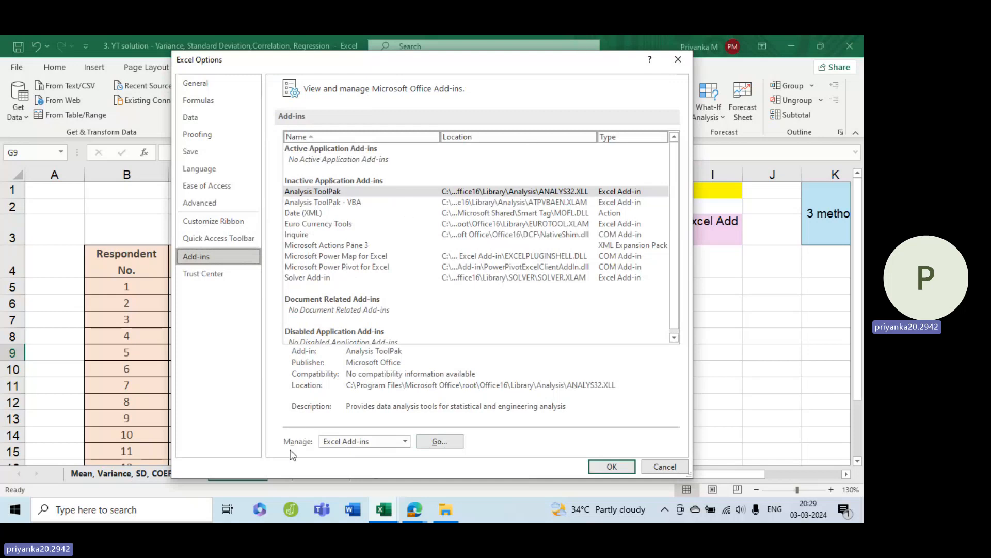
{"action": "left_click", "coordinate": [457, 441]}
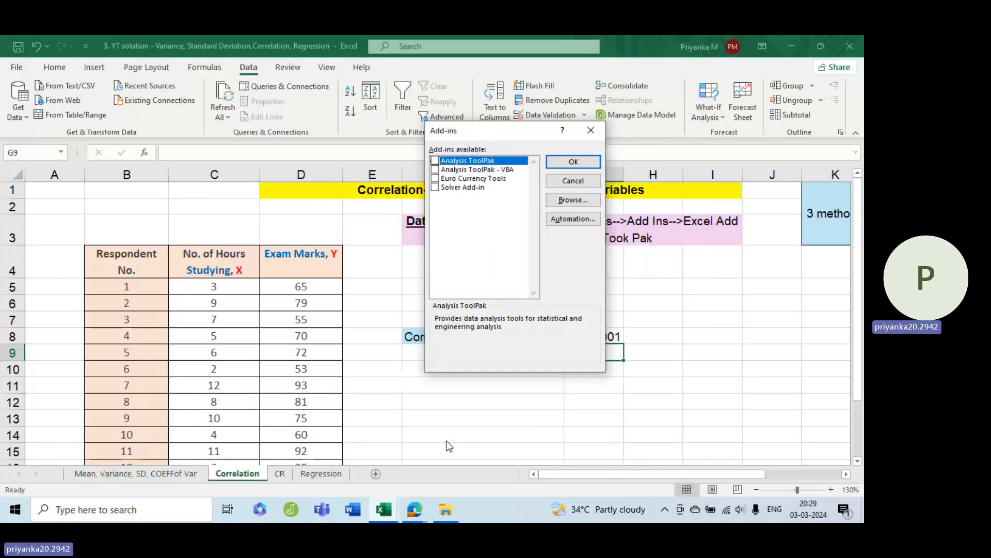
{"action": "left_click_drag", "start_coordinate": [484, 128], "coordinate": [404, 136]}
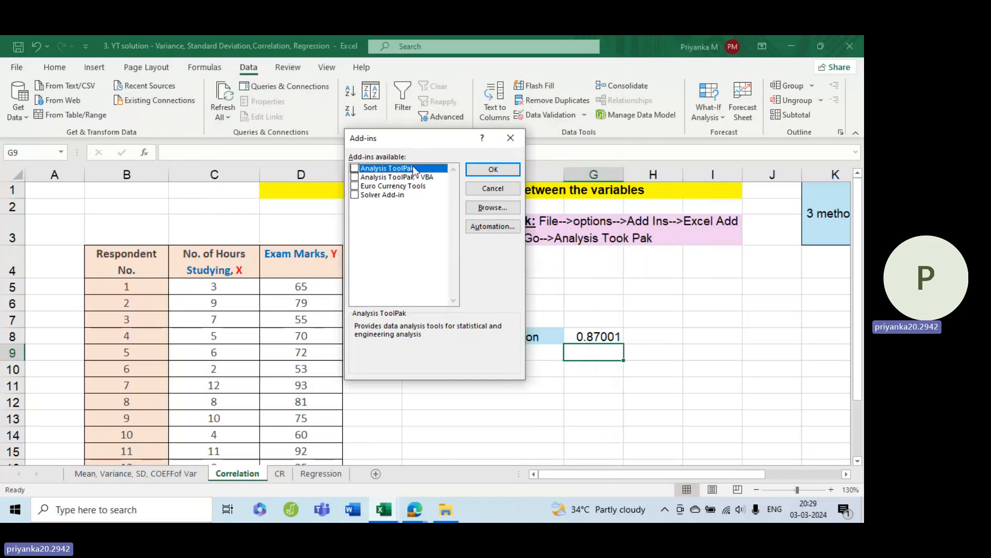
{"action": "left_click", "coordinate": [354, 168]}
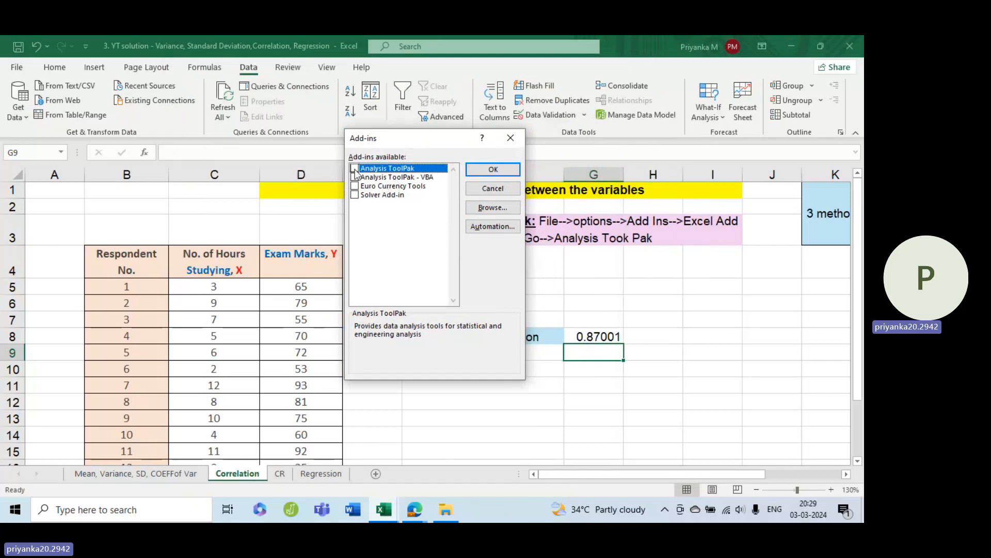
{"action": "left_click", "coordinate": [493, 170]}
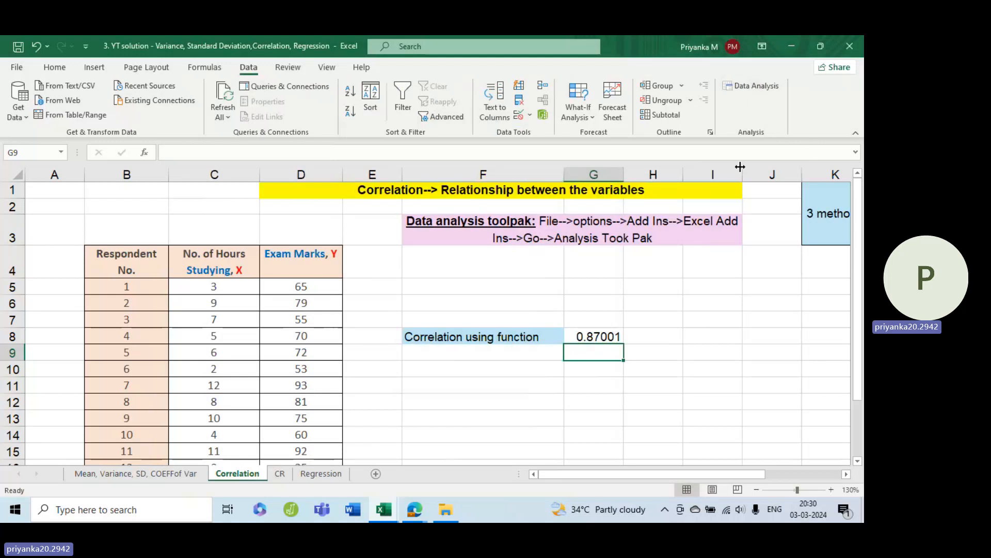
{"action": "left_click", "coordinate": [471, 221]}
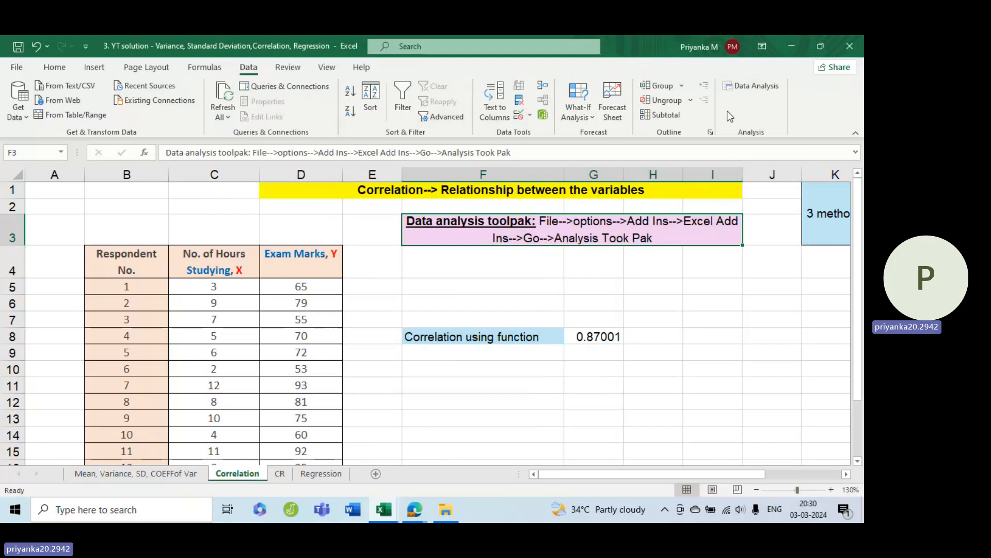
Run the Correlation analysis tool on C4:D18, grouped by columns with labels in the first row, outputting to a new worksheet
{"action": "left_click", "coordinate": [765, 86]}
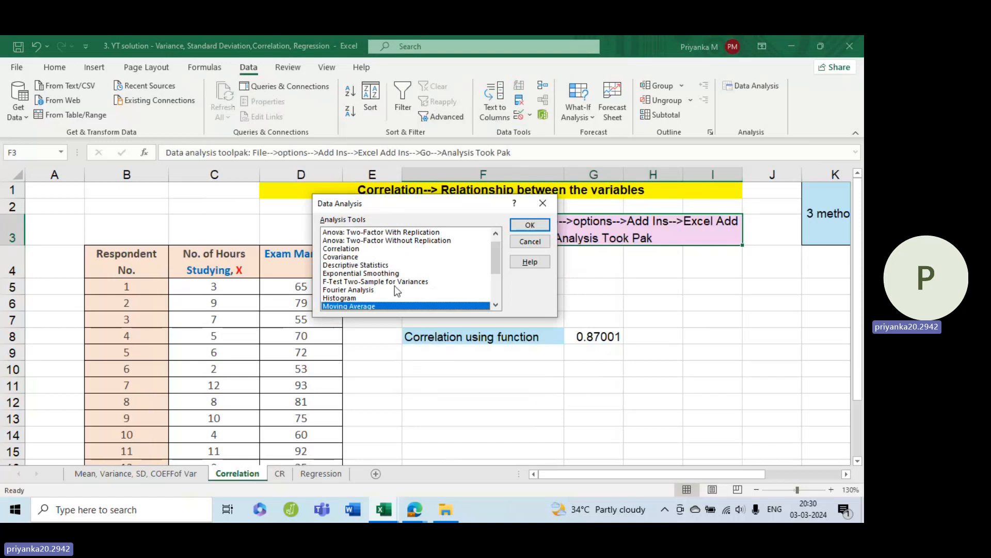
{"action": "left_click", "coordinate": [498, 289]}
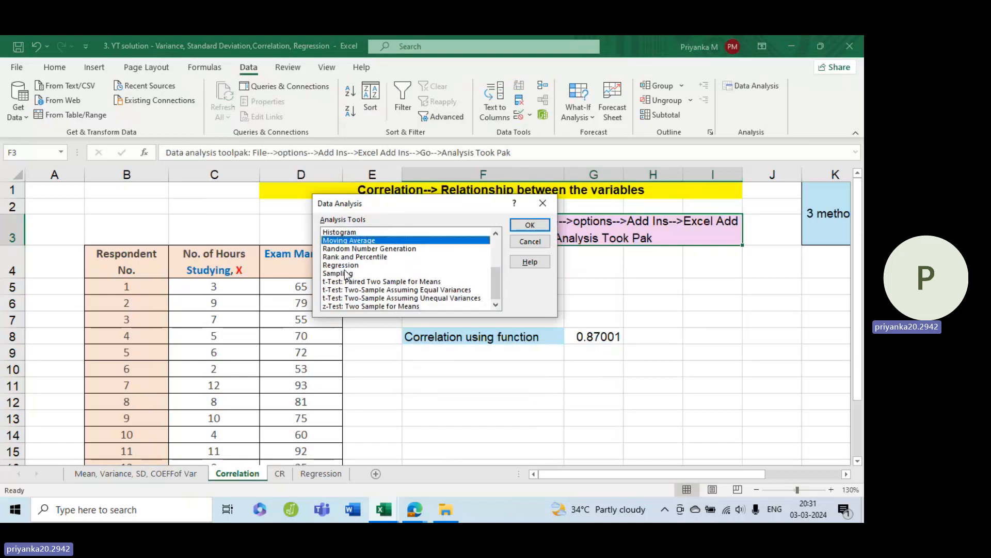
{"action": "left_click", "coordinate": [497, 244]}
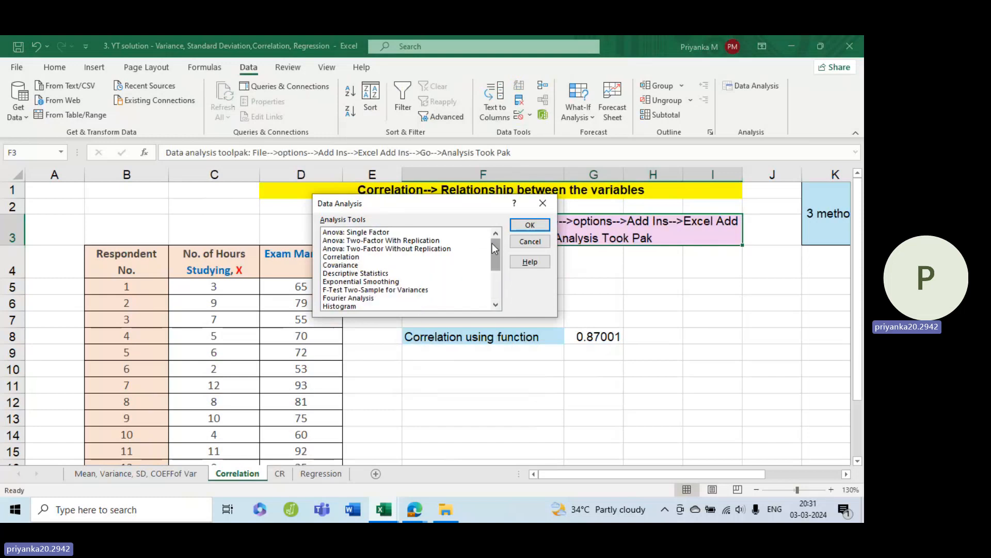
{"action": "left_click", "coordinate": [349, 257]}
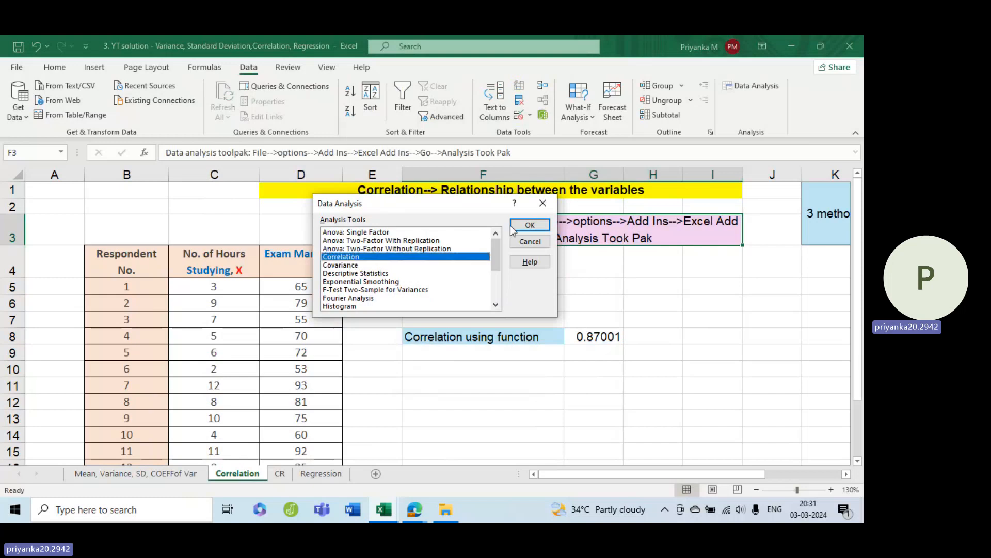
{"action": "left_click", "coordinate": [530, 225]}
{"action": "left_click_drag", "start_coordinate": [417, 199], "coordinate": [519, 209]}
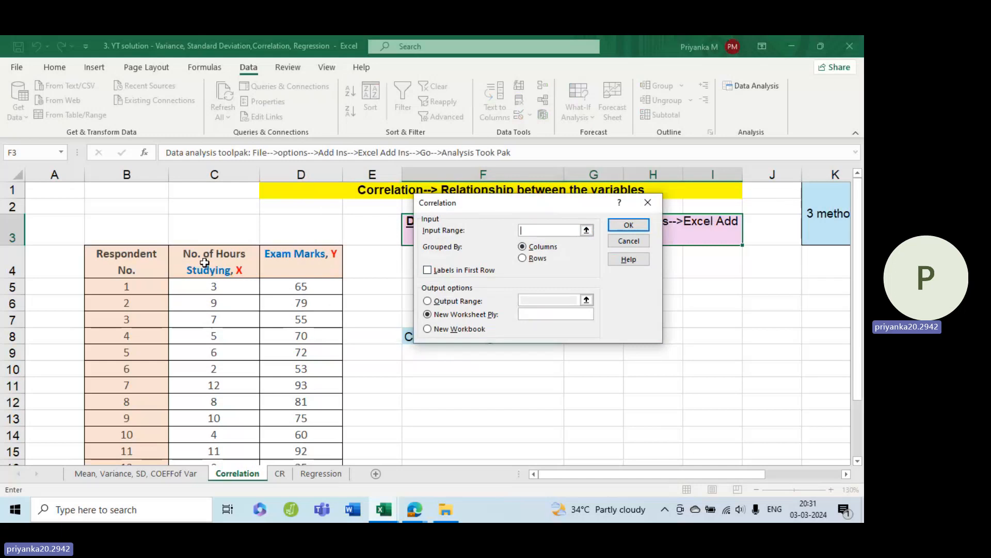
{"action": "left_click_drag", "start_coordinate": [205, 264], "coordinate": [299, 439]}
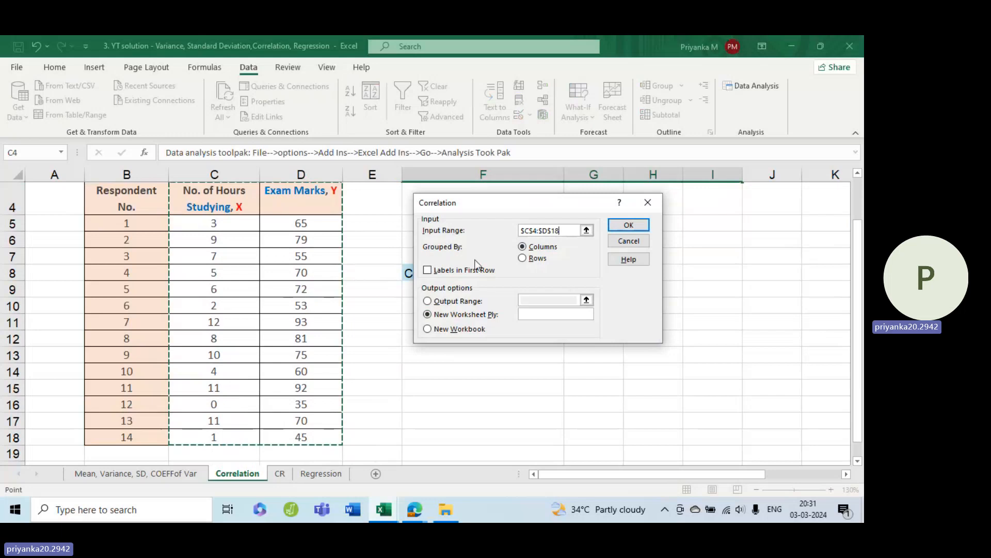
{"action": "left_click", "coordinate": [427, 271]}
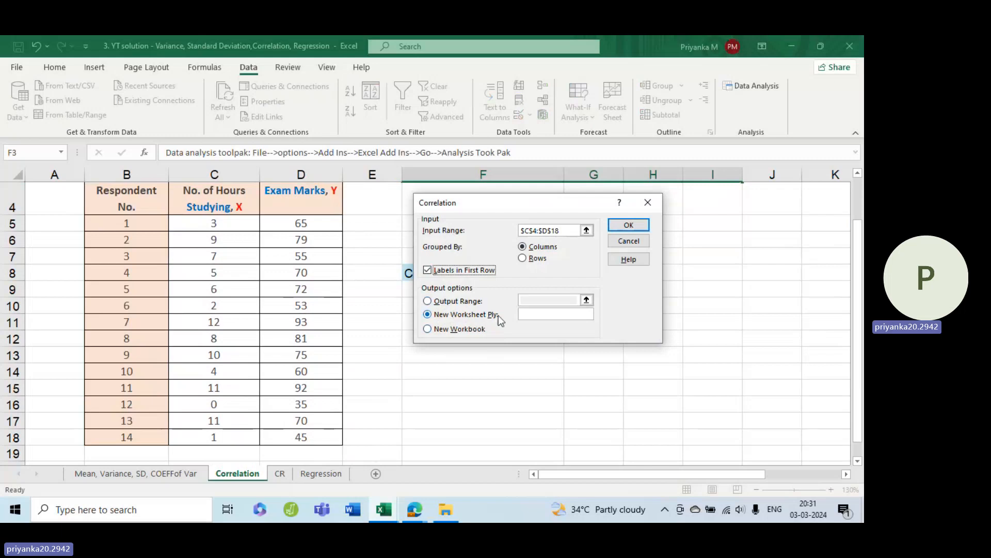
{"action": "left_click", "coordinate": [634, 224]}
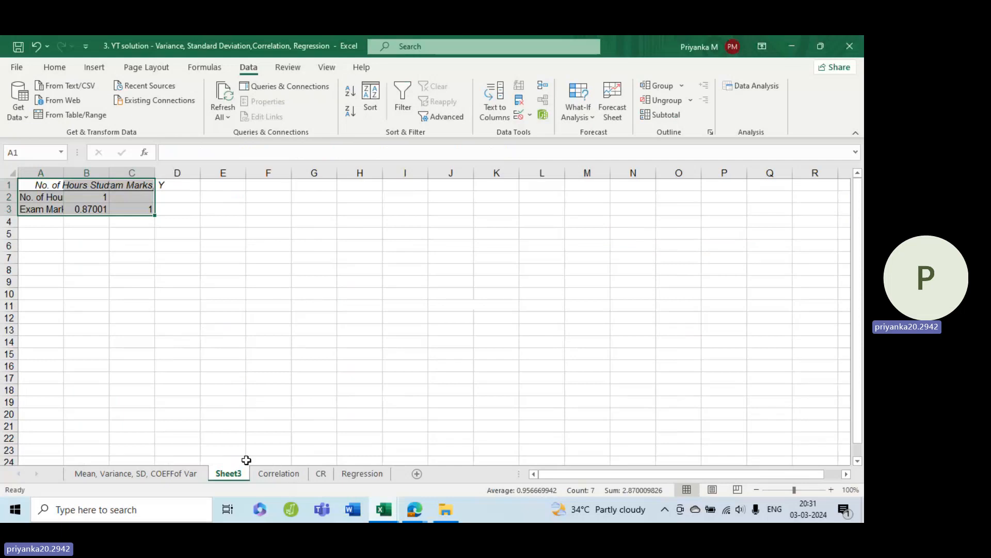
Move the new output sheet directly after the Correlation sheet and fit columns A to C to their contents
{"action": "left_click_drag", "start_coordinate": [230, 473], "coordinate": [299, 473]}
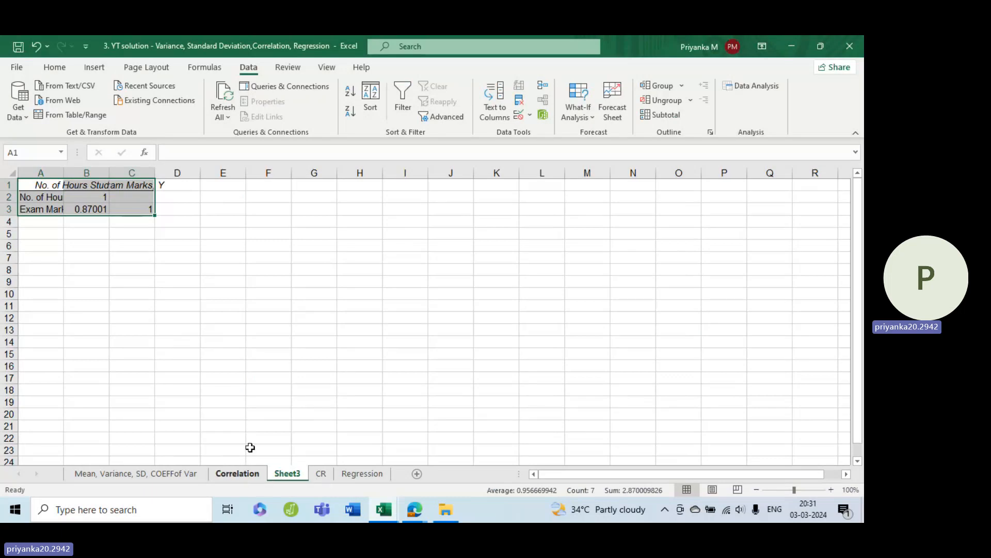
{"action": "double_click", "coordinate": [64, 172]}
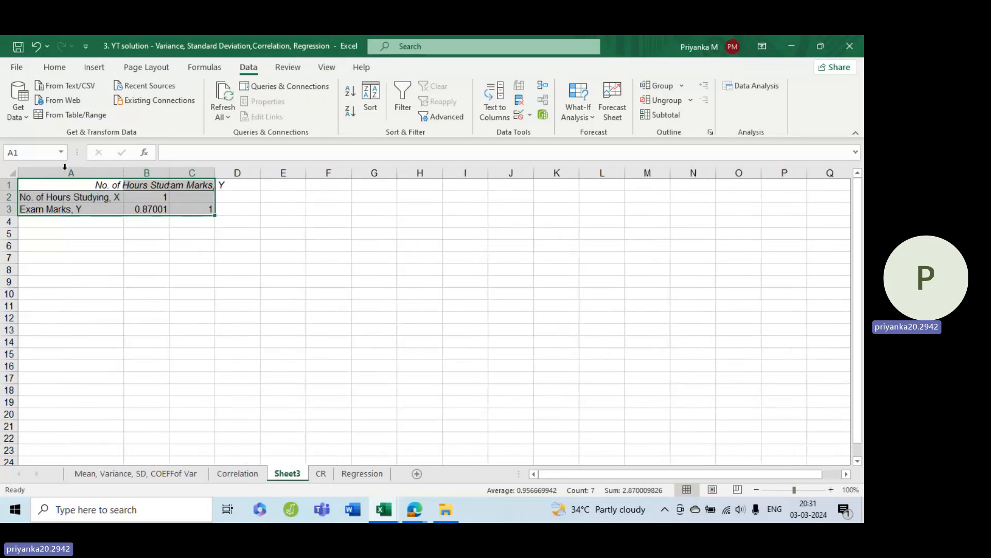
{"action": "double_click", "coordinate": [169, 173]}
{"action": "double_click", "coordinate": [280, 172]}
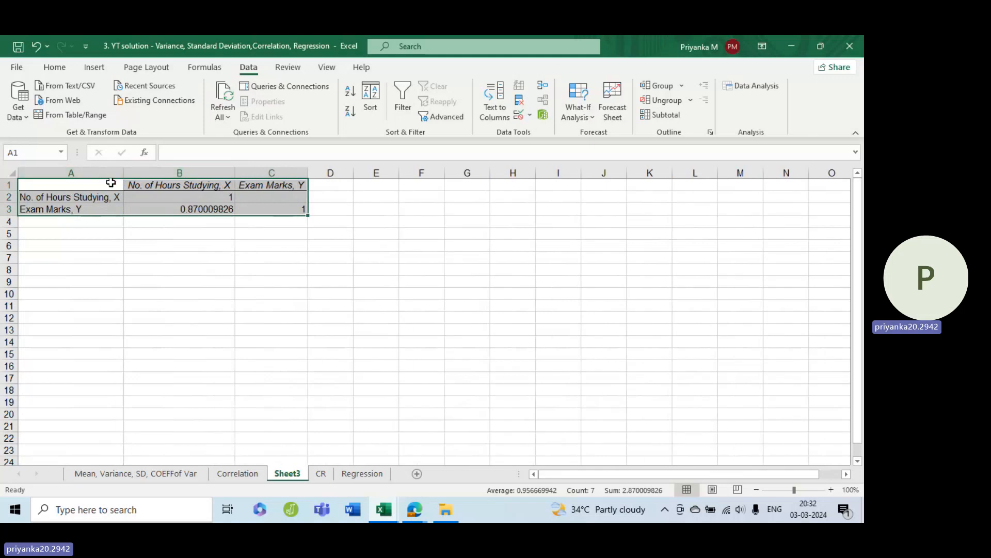
Reduce the correlation value in B3 of the output sheet to two decimal places
{"action": "left_click", "coordinate": [54, 67]}
{"action": "left_click", "coordinate": [200, 209]}
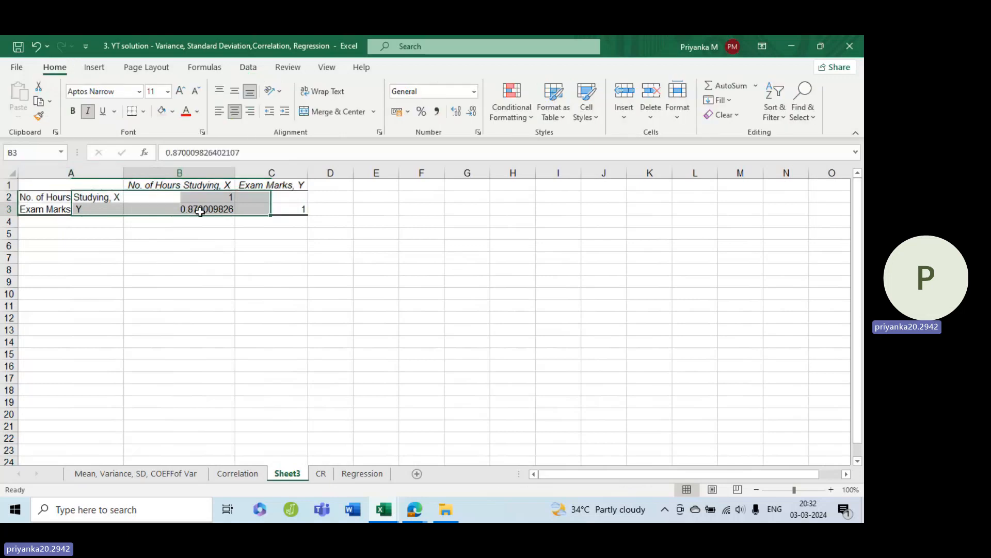
{"action": "left_click", "coordinate": [461, 112]}
{"action": "left_click", "coordinate": [474, 110]}
{"action": "left_click", "coordinate": [475, 110]}
{"action": "left_click", "coordinate": [473, 113]}
{"action": "left_click", "coordinate": [473, 113]}
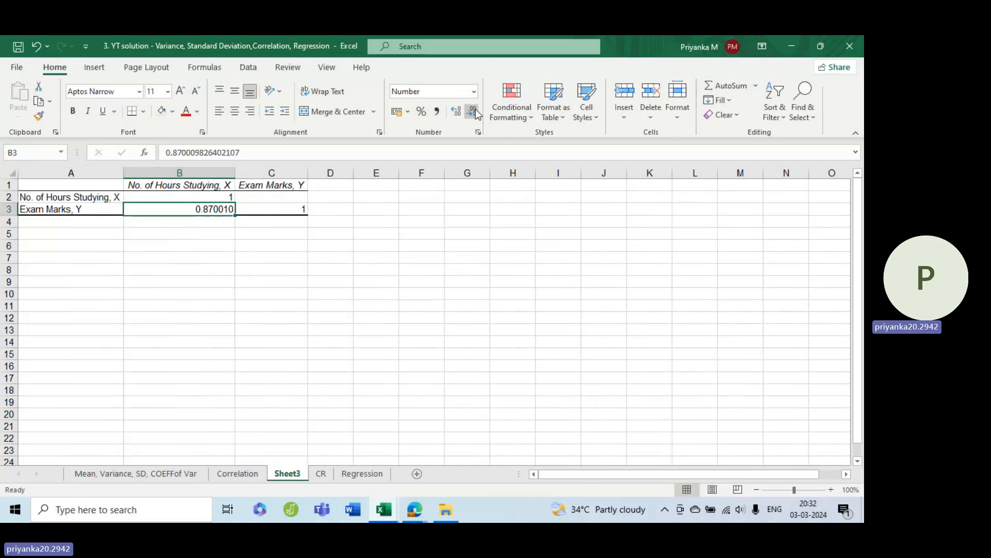
{"action": "left_click", "coordinate": [473, 112]}
{"action": "left_click", "coordinate": [473, 112]}
{"action": "left_click", "coordinate": [473, 112]}
{"action": "left_click", "coordinate": [473, 112]}
{"action": "left_click", "coordinate": [229, 244]}
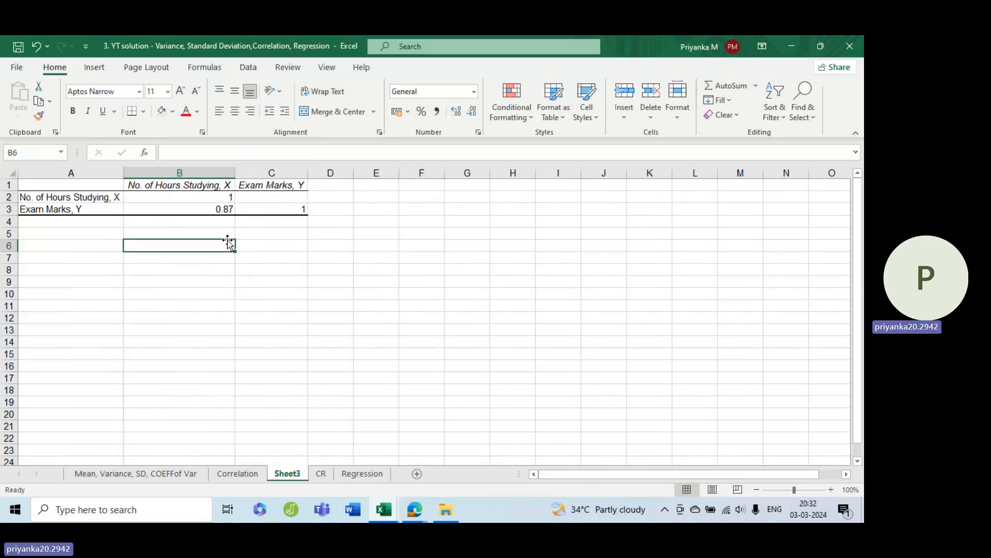
Compare B3 with the function result on the Correlation sheet, and copy B3 into C2 to complete the matrix
{"action": "left_click", "coordinate": [217, 210]}
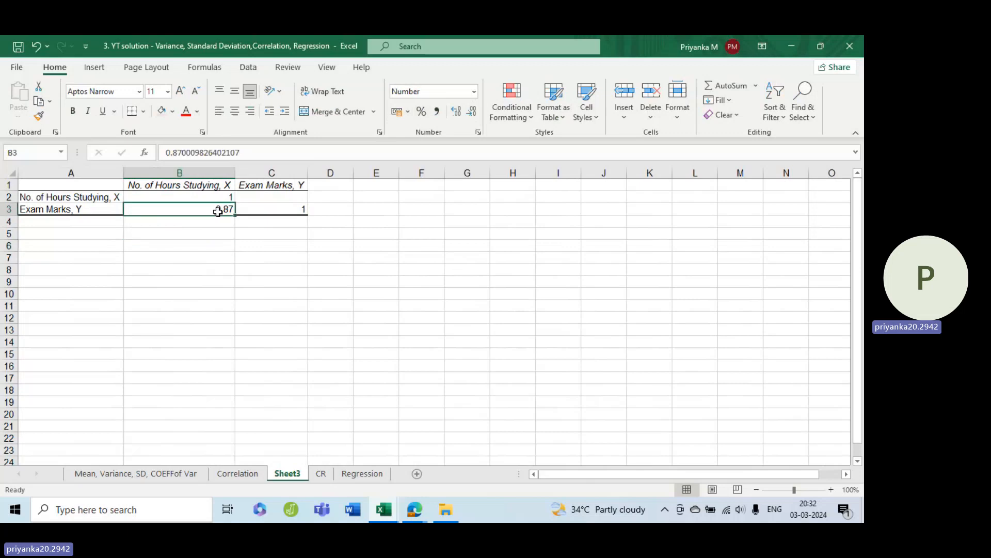
{"action": "left_click", "coordinate": [232, 474]}
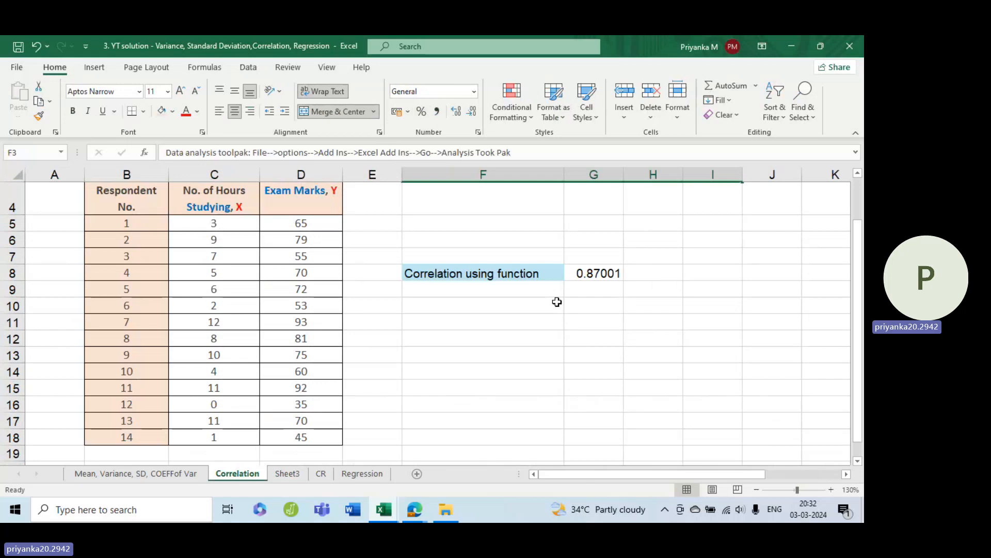
{"action": "left_click", "coordinate": [287, 473]}
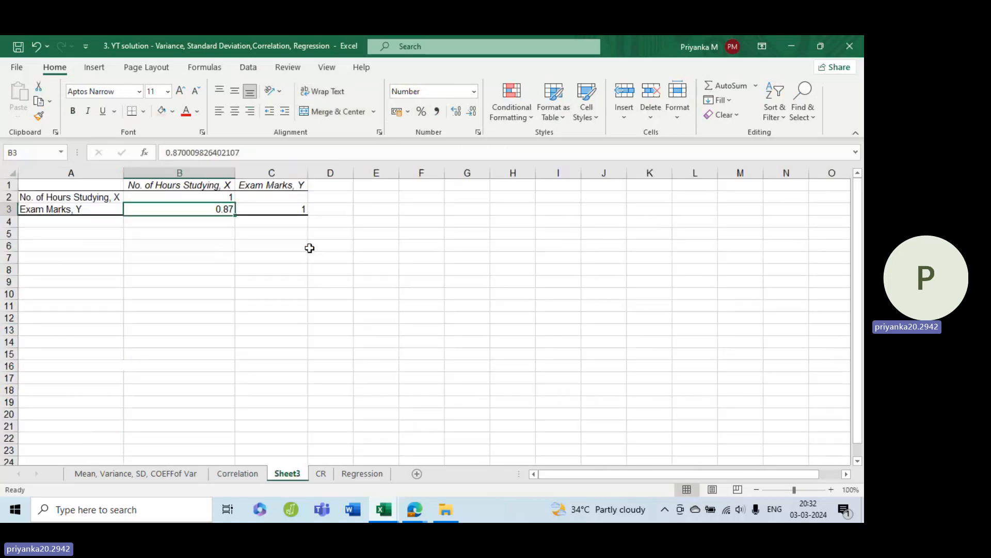
{"action": "key", "text": "ctrl+c"}
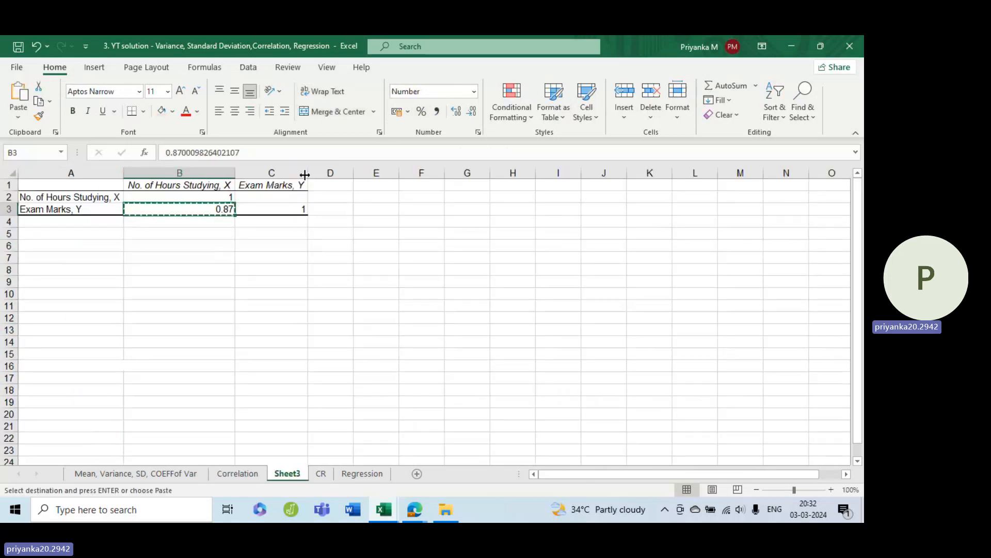
{"action": "left_click", "coordinate": [284, 202]}
{"action": "key", "text": "ctrl+v"}
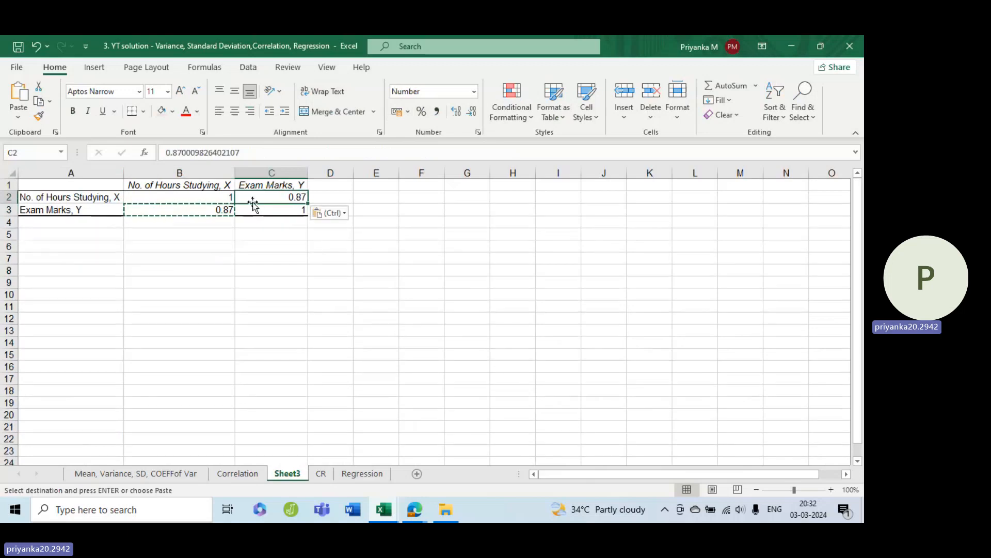
Fill the matrix's column and row labels with light orange and apply all borders to A1:C3
{"action": "left_click_drag", "start_coordinate": [142, 185], "coordinate": [274, 186]}
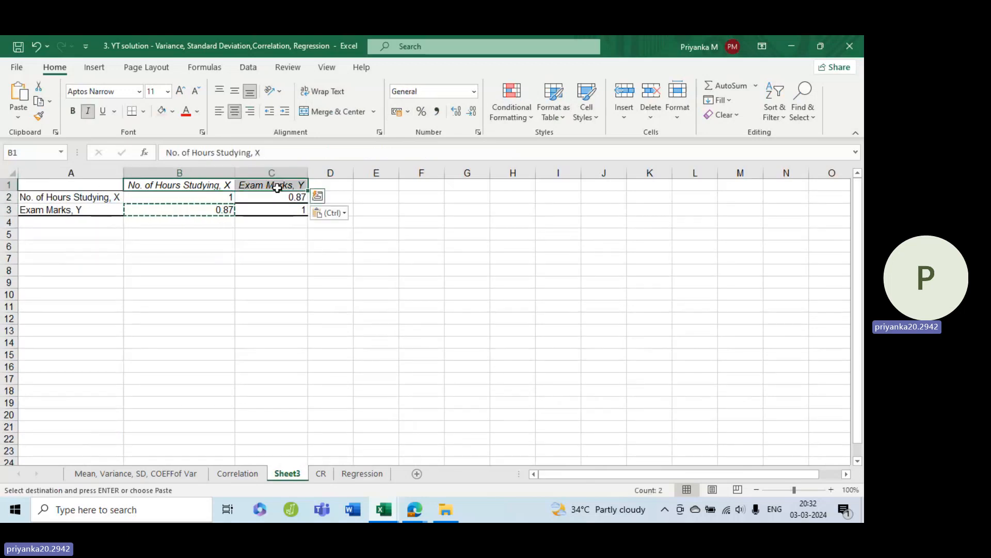
{"action": "left_click", "coordinate": [164, 110]}
{"action": "left_click_drag", "start_coordinate": [78, 198], "coordinate": [284, 208]}
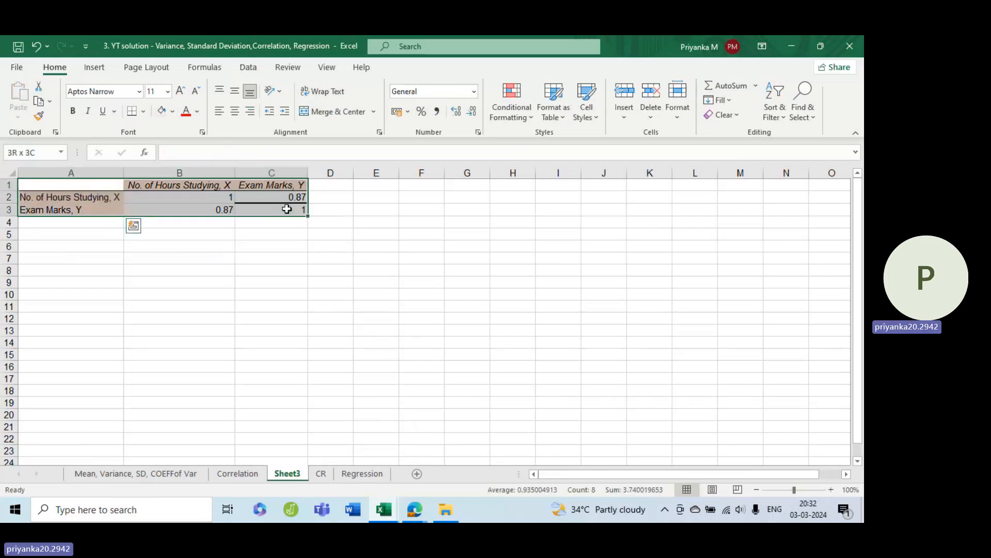
{"action": "left_click", "coordinate": [143, 111]}
{"action": "left_click", "coordinate": [150, 237]}
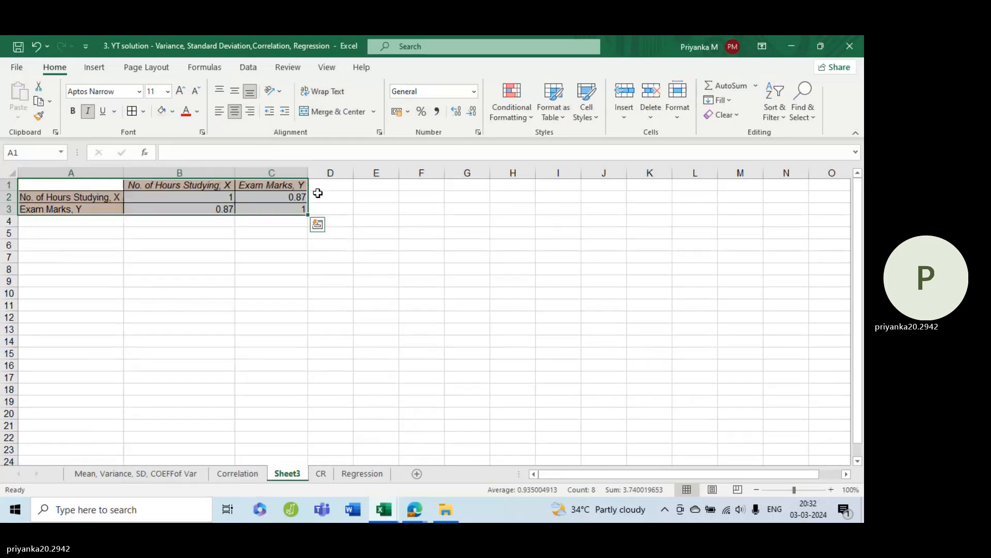
{"action": "left_click", "coordinate": [285, 195]}
{"action": "left_click", "coordinate": [282, 256]}
{"action": "left_click", "coordinate": [313, 327]}
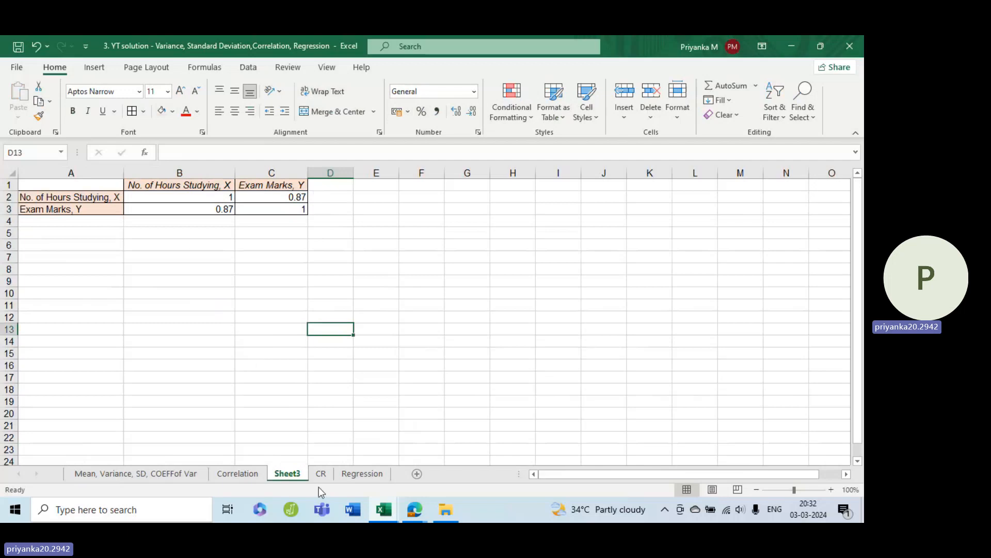
Examine the correlation sign rules and the written conclusion on the CR sheet at 120% zoom
{"action": "left_click", "coordinate": [320, 473]}
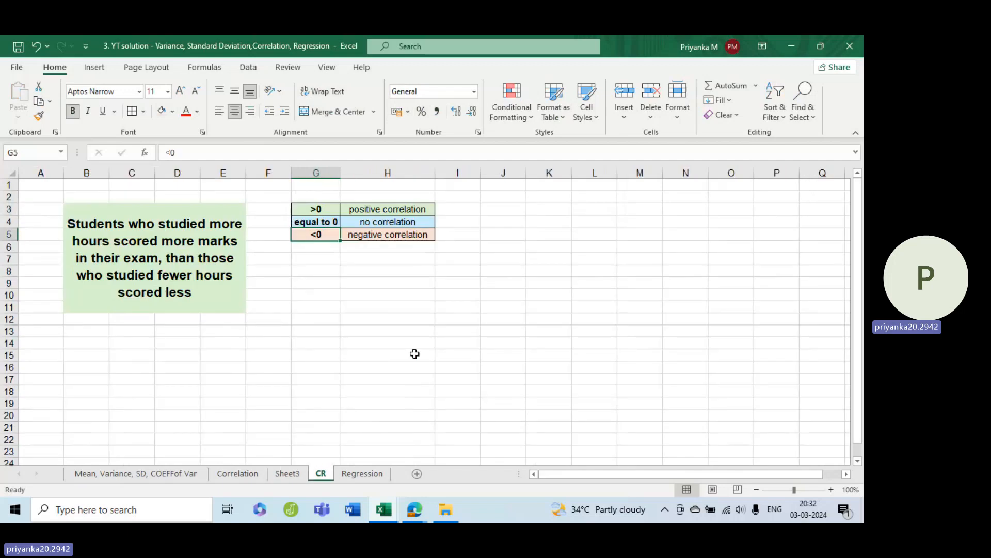
{"action": "left_click", "coordinate": [831, 488]}
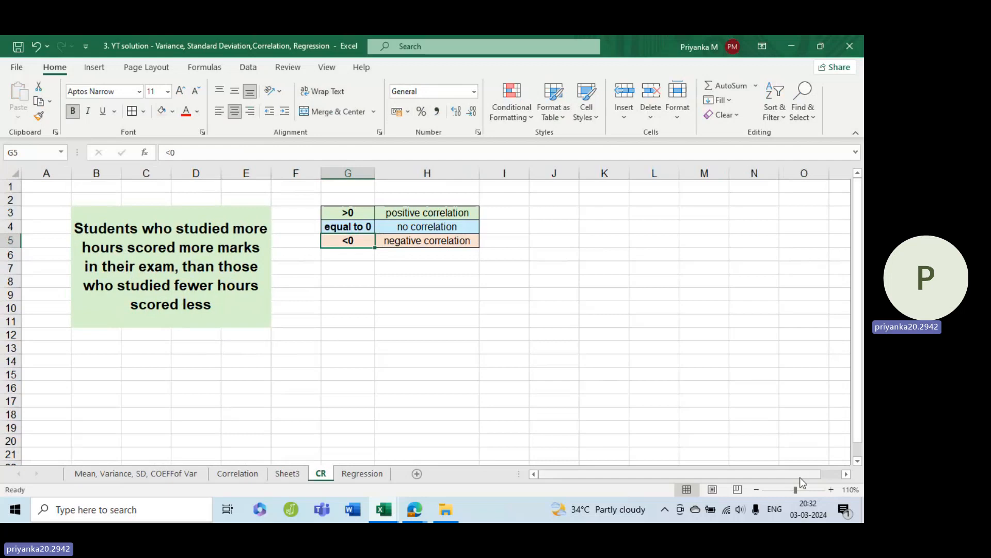
{"action": "left_click", "coordinate": [831, 489]}
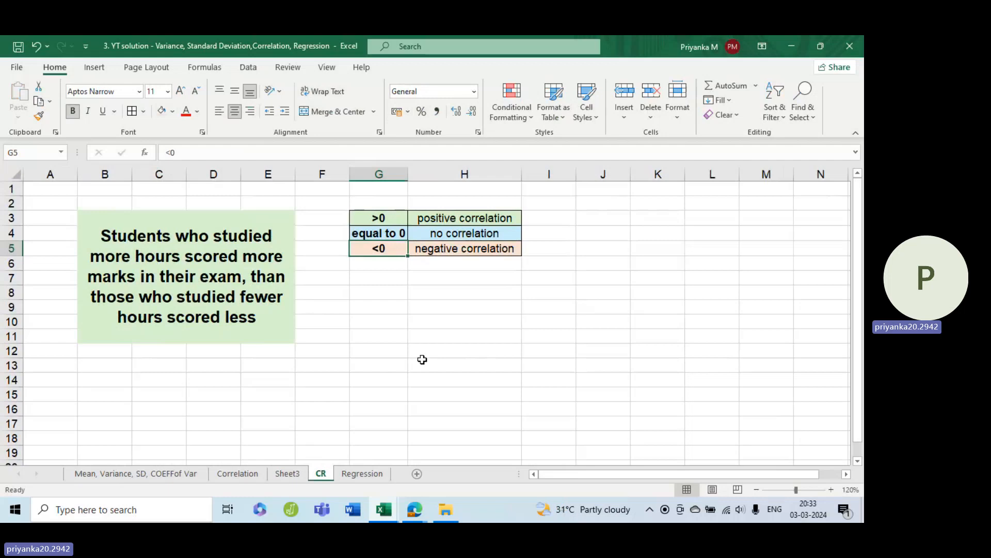
Compare the correlation results on the Correlation and Sheet3 sheets with the positive, zero and negative correlation rules on the CR sheet
{"action": "left_click", "coordinate": [234, 476]}
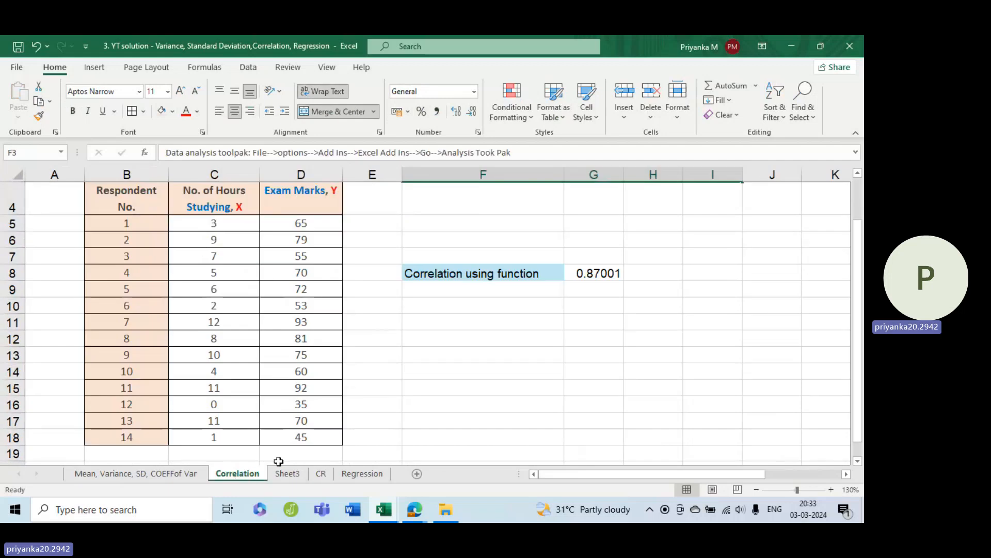
{"action": "left_click", "coordinate": [323, 475]}
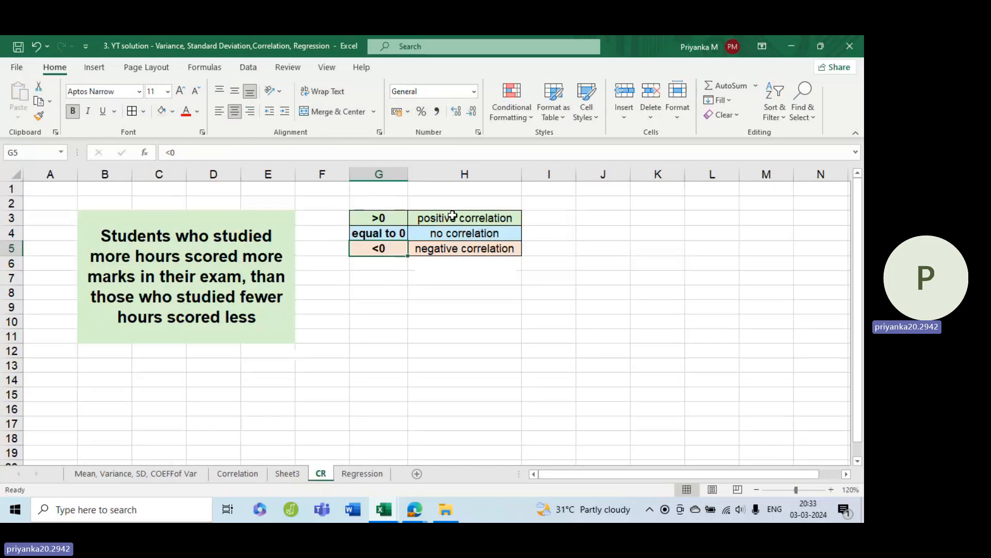
{"action": "left_click", "coordinate": [435, 234]}
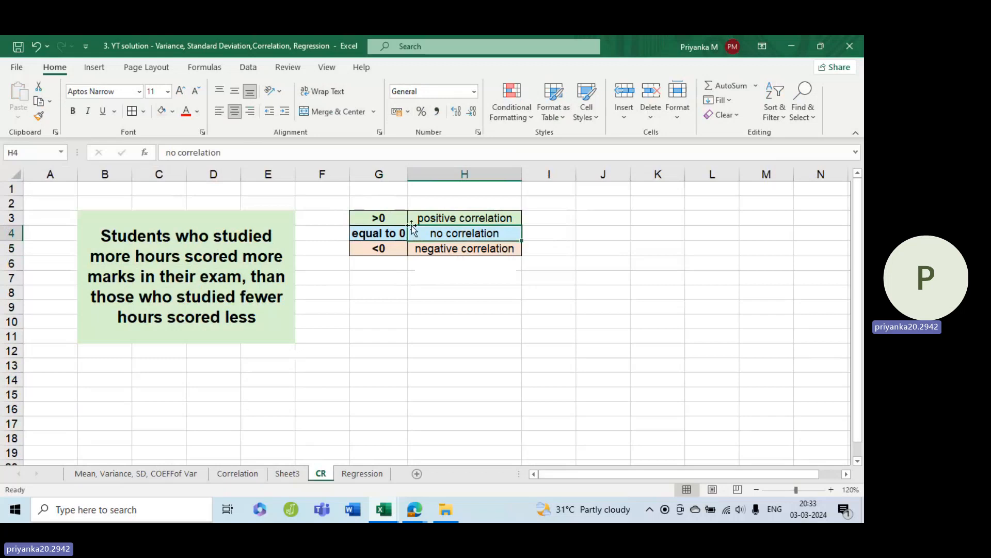
{"action": "left_click", "coordinate": [287, 473]}
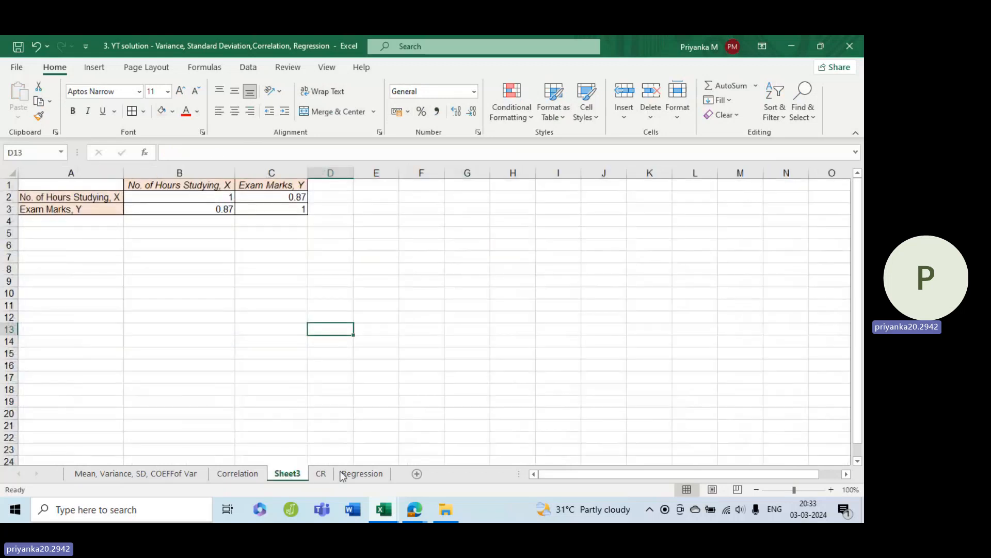
{"action": "left_click", "coordinate": [322, 474]}
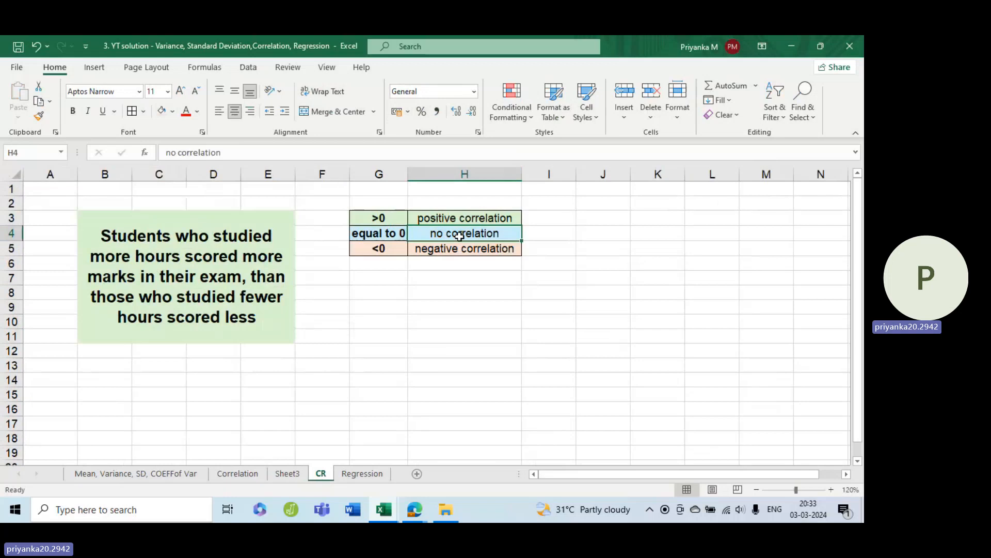
{"action": "left_click", "coordinate": [382, 216]}
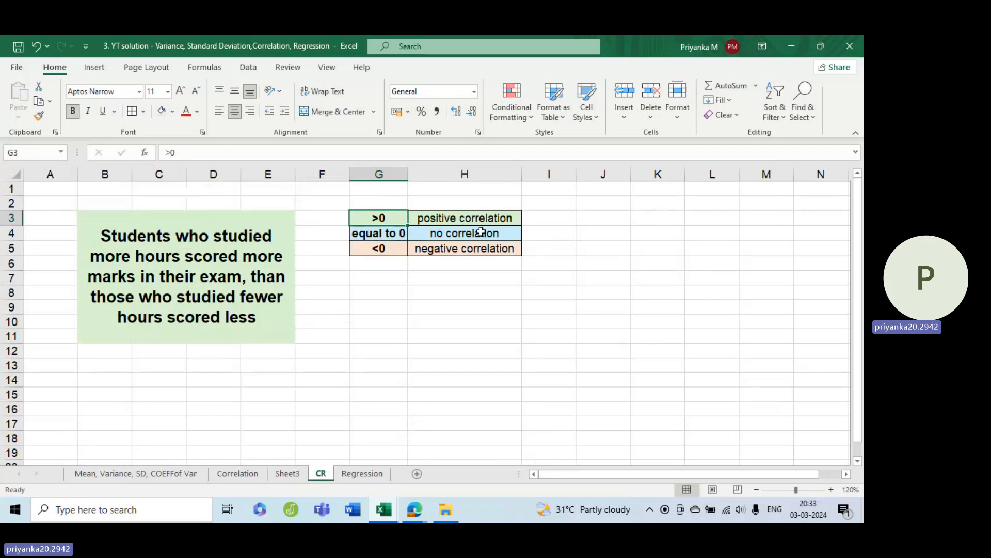
{"action": "left_click", "coordinate": [392, 251]}
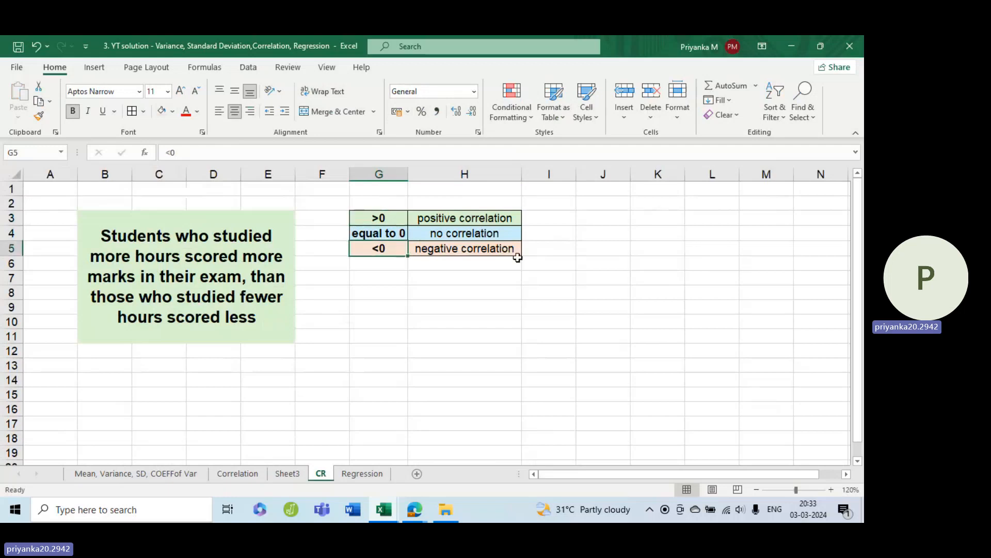
{"action": "left_click", "coordinate": [454, 251]}
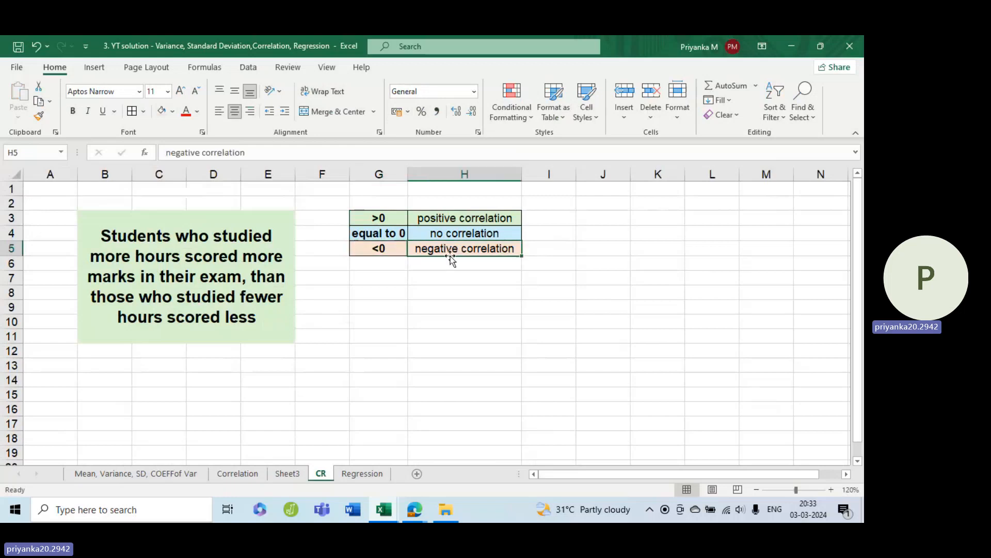
Select the study hours and exam marks columns with their headers, C4:D18, on the Correlation sheet as chart data
{"action": "left_click", "coordinate": [237, 473]}
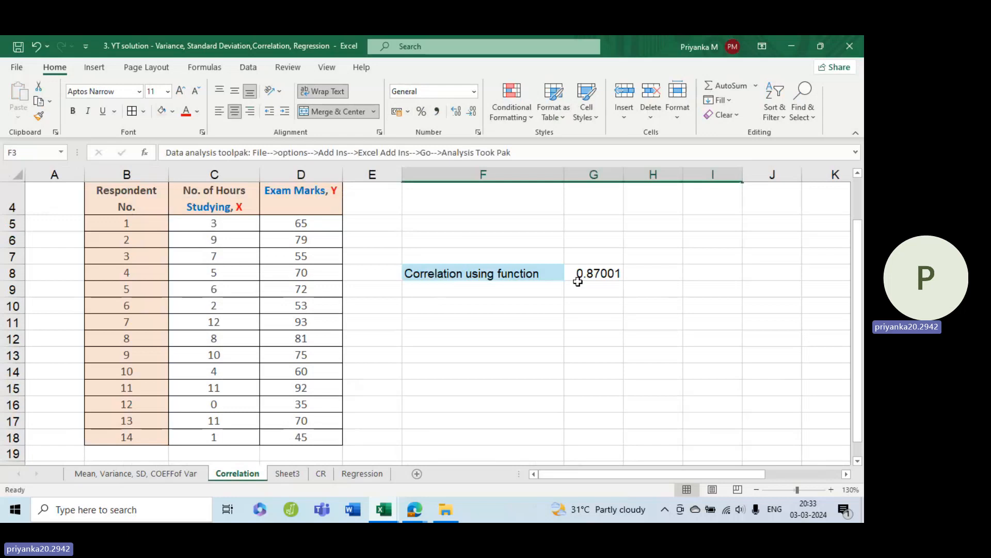
{"action": "scroll", "coordinate": [578, 281], "scroll_direction": "up", "scroll_amount": 1}
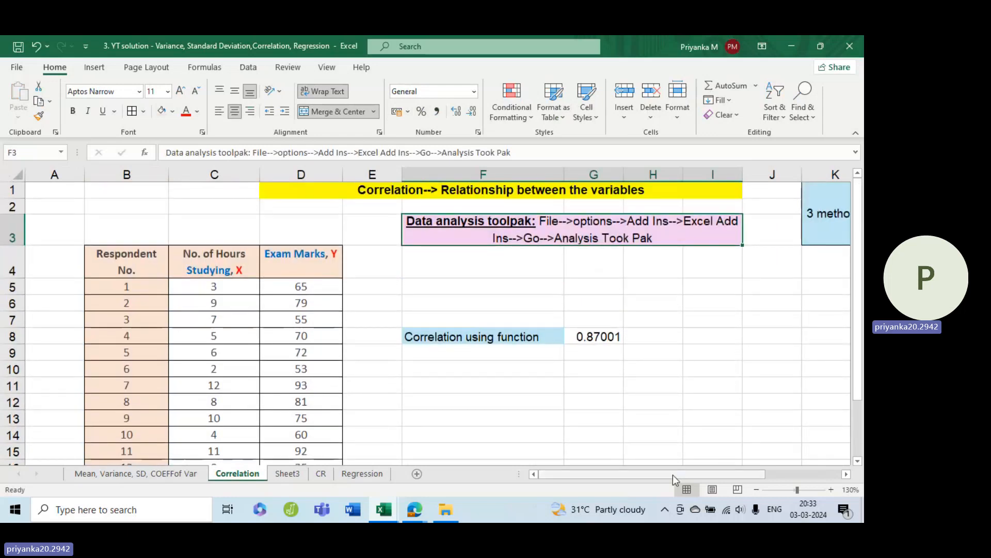
{"action": "left_click_drag", "start_coordinate": [673, 475], "coordinate": [649, 471]}
{"action": "scroll", "coordinate": [687, 388], "scroll_direction": "down", "scroll_amount": 2}
{"action": "scroll", "coordinate": [688, 387], "scroll_direction": "up", "scroll_amount": 1}
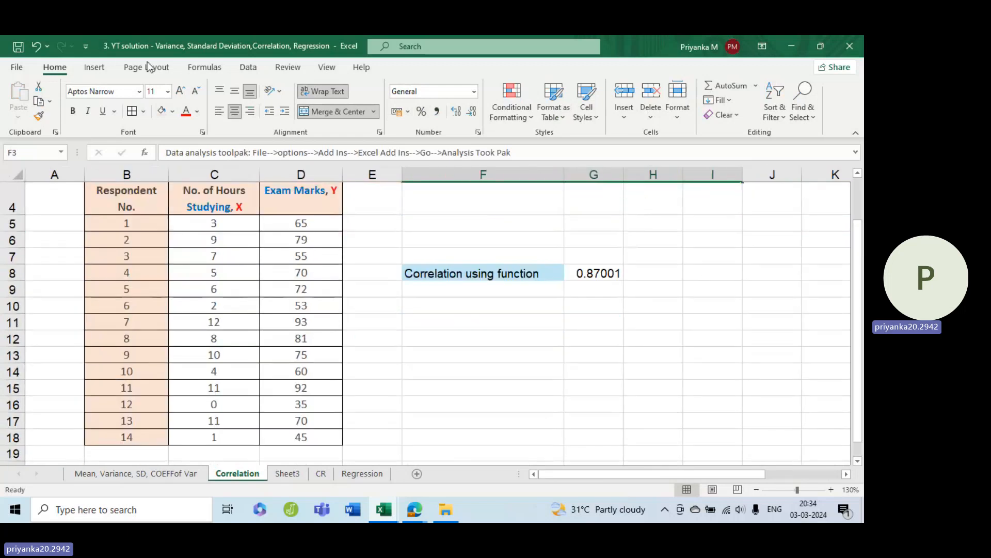
{"action": "left_click", "coordinate": [95, 67]}
{"action": "scroll", "coordinate": [470, 222], "scroll_direction": "up", "scroll_amount": 1}
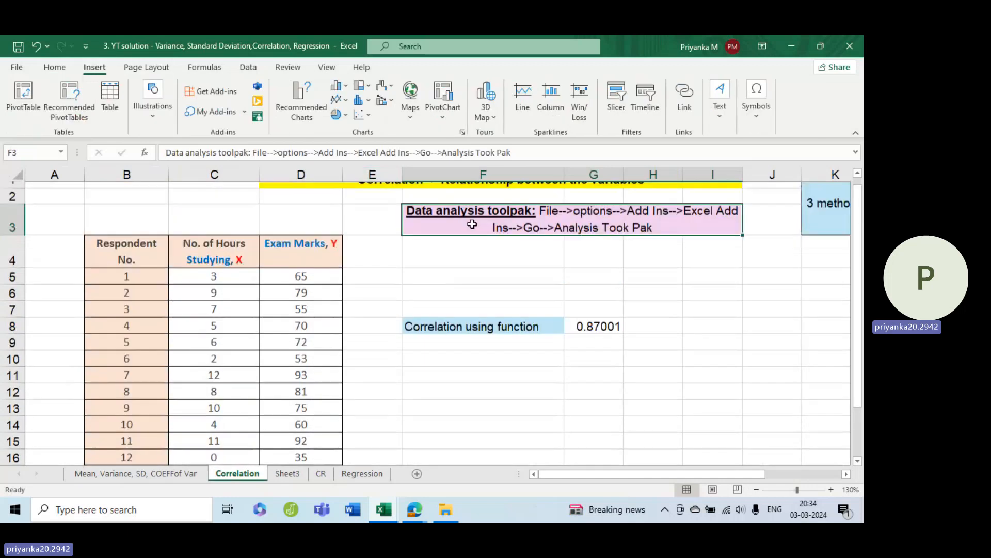
{"action": "scroll", "coordinate": [465, 223], "scroll_direction": "down", "scroll_amount": 1}
{"action": "left_click_drag", "start_coordinate": [209, 199], "coordinate": [325, 431]}
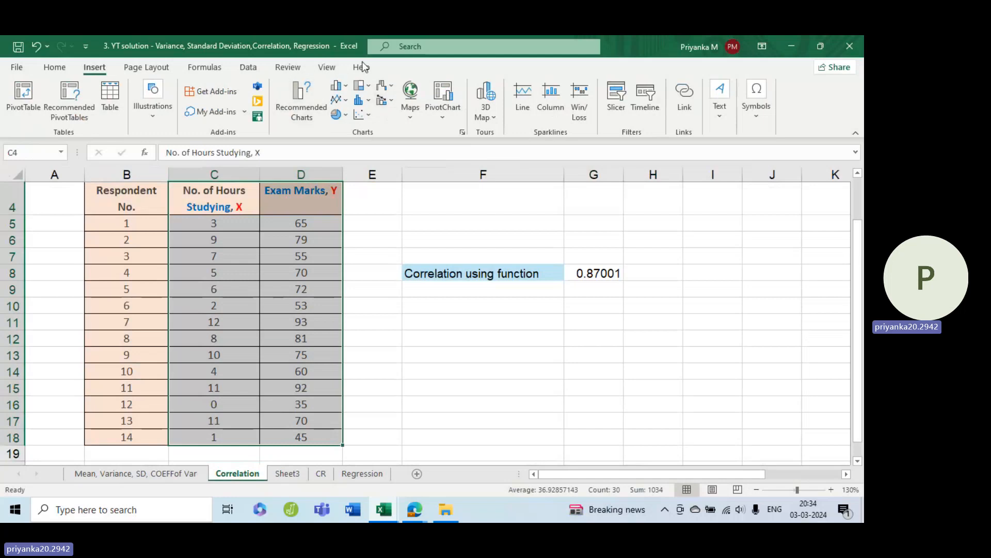
{"action": "left_click", "coordinate": [368, 114]}
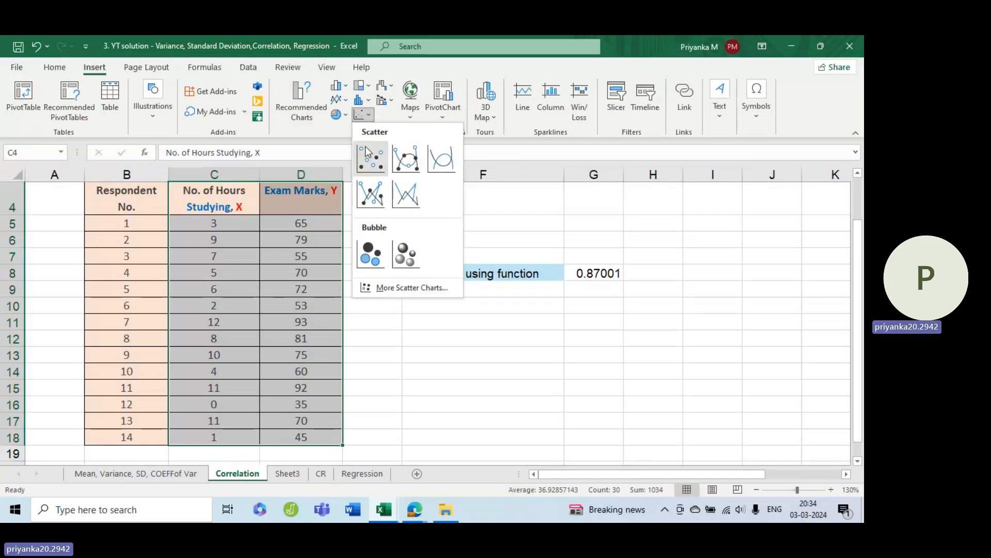
{"action": "left_click", "coordinate": [301, 97]}
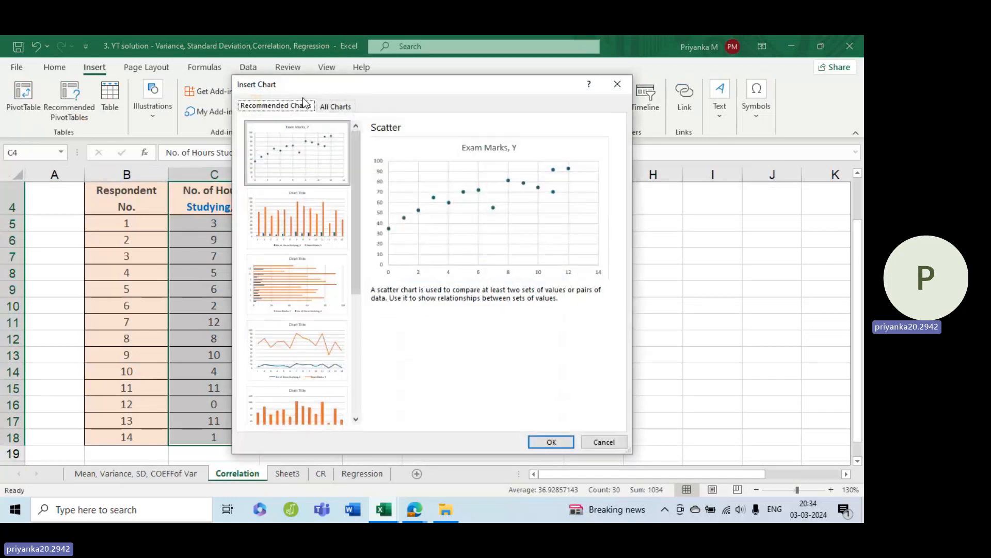
{"action": "left_click", "coordinate": [336, 105]}
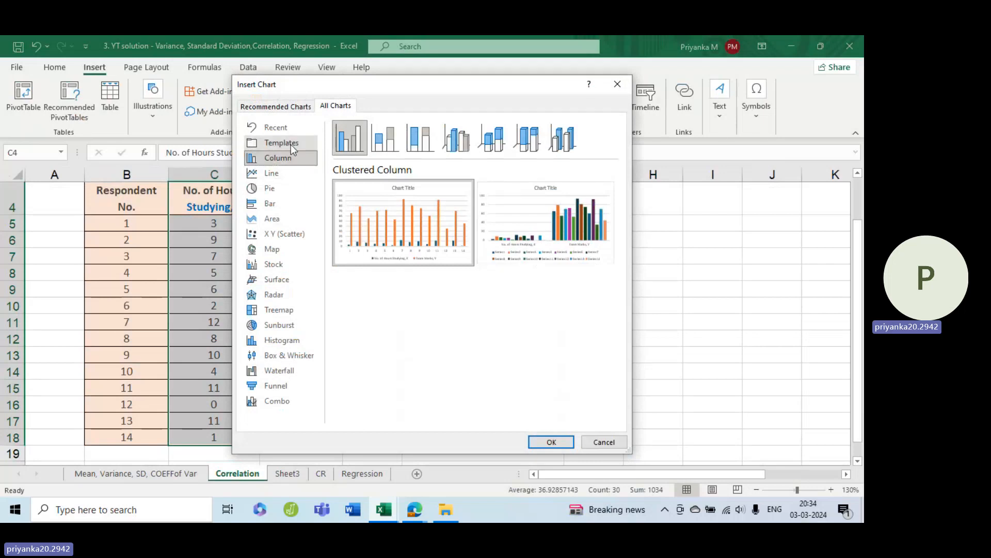
{"action": "left_click", "coordinate": [278, 234]}
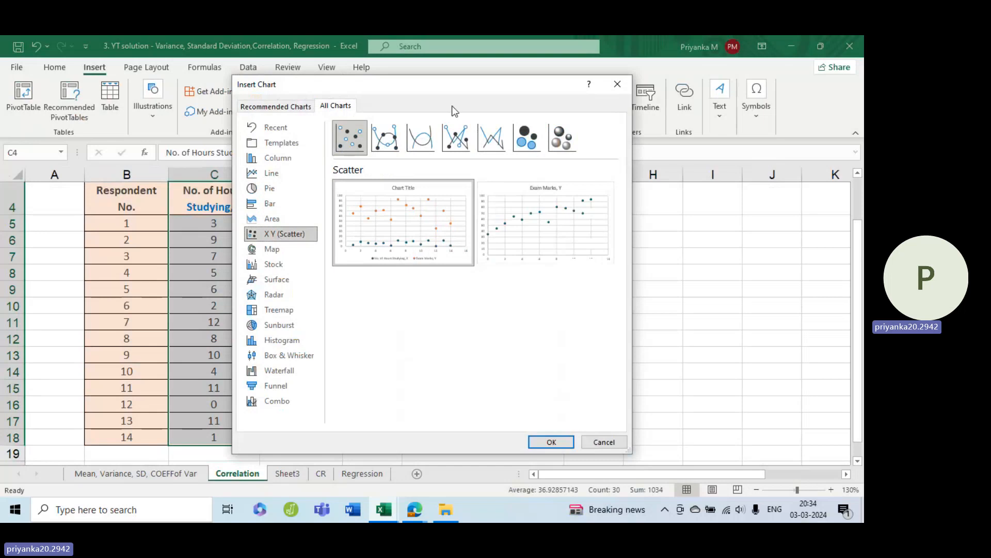
{"action": "left_click", "coordinate": [609, 444]}
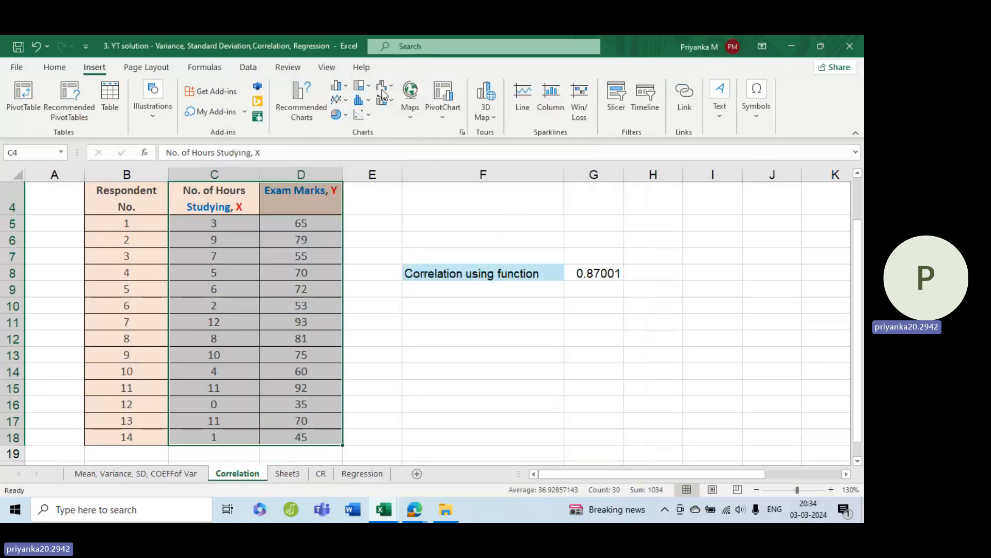
Insert a markers-only scatter chart of the selected hours and marks, and turn on its axis titles
{"action": "left_click", "coordinate": [359, 115]}
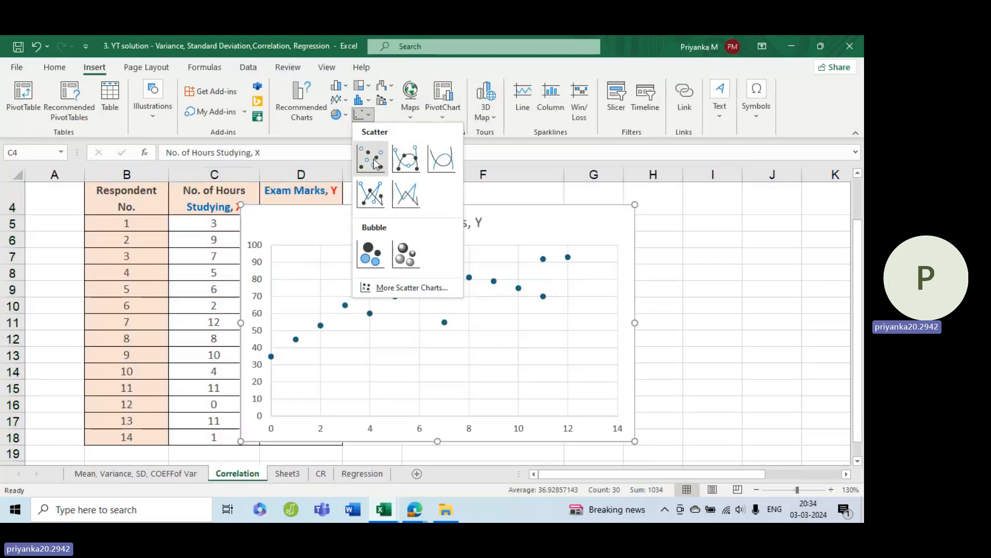
{"action": "left_click", "coordinate": [377, 163]}
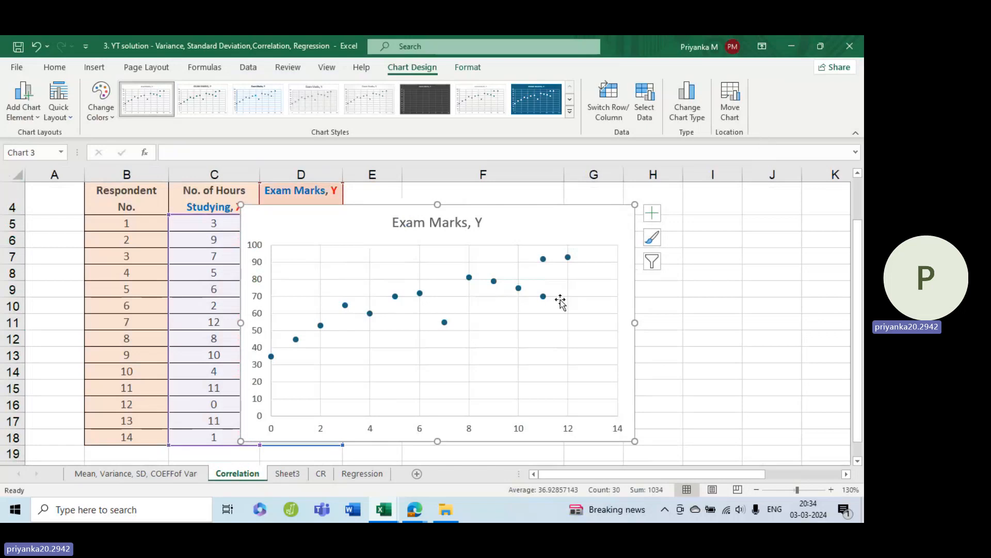
{"action": "left_click", "coordinate": [654, 214]}
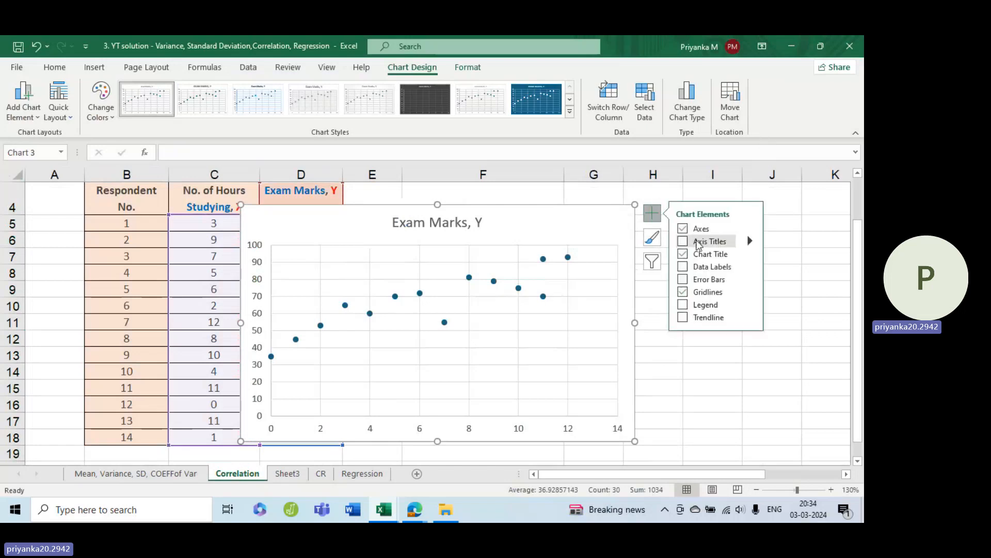
{"action": "left_click", "coordinate": [682, 241]}
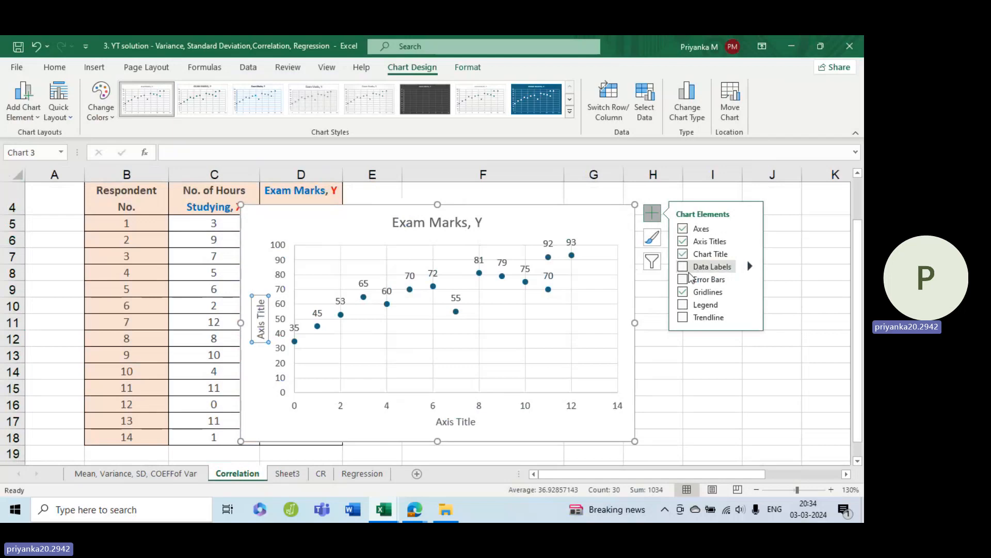
Set the scatter chart's horizontal axis title to "No. of hours studying"
{"action": "double_click", "coordinate": [448, 422]}
{"action": "triple_click", "coordinate": [447, 424]}
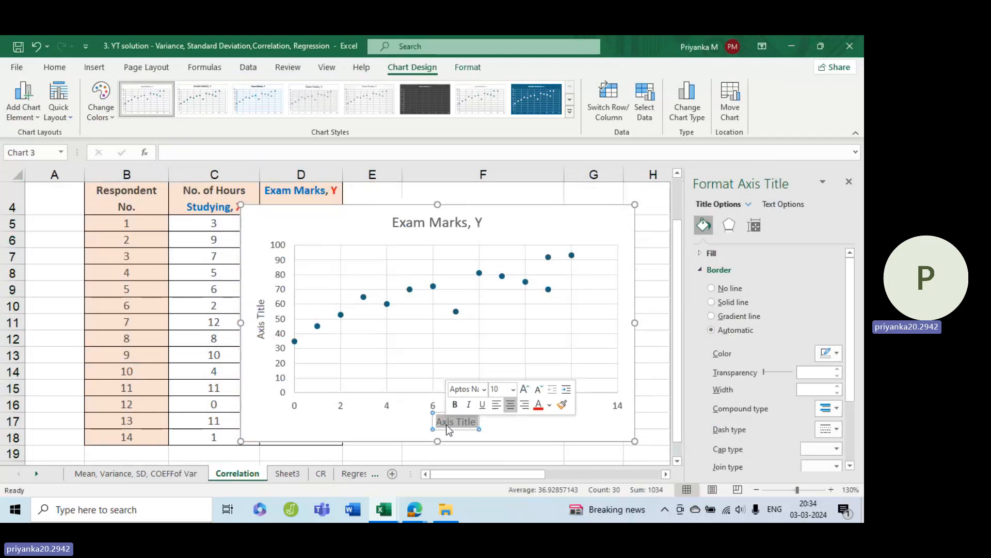
{"action": "type", "text": "No"}
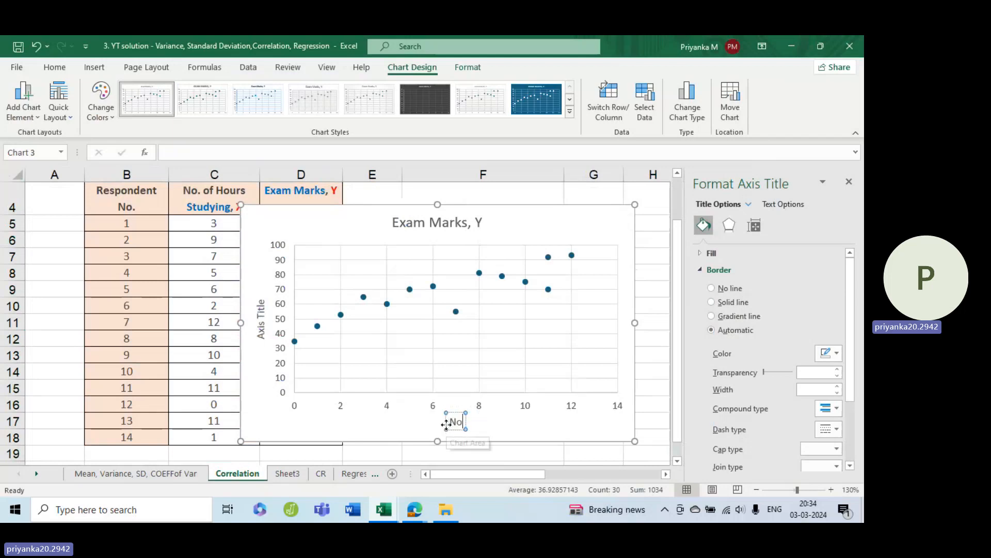
{"action": "type", "text": ". of"}
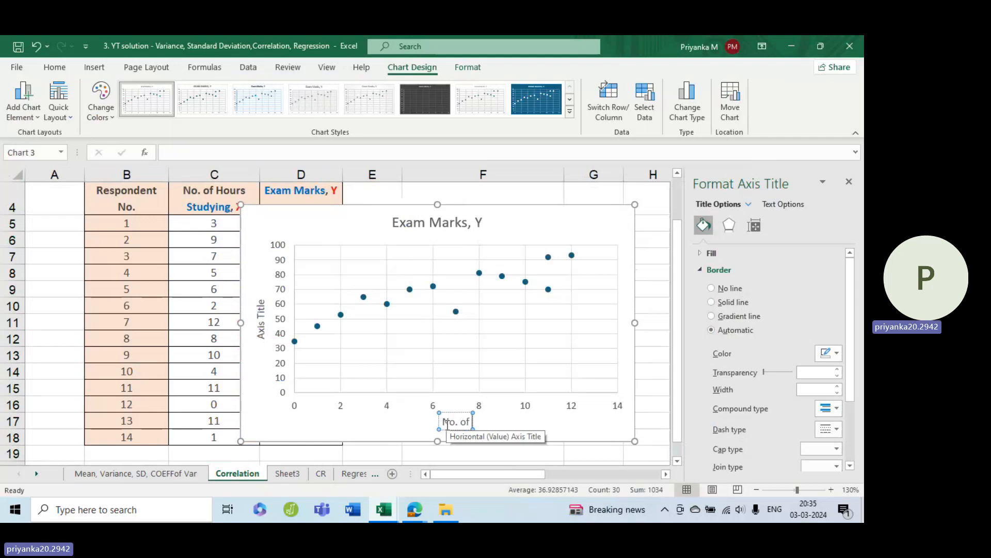
{"action": "type", "text": " hours"}
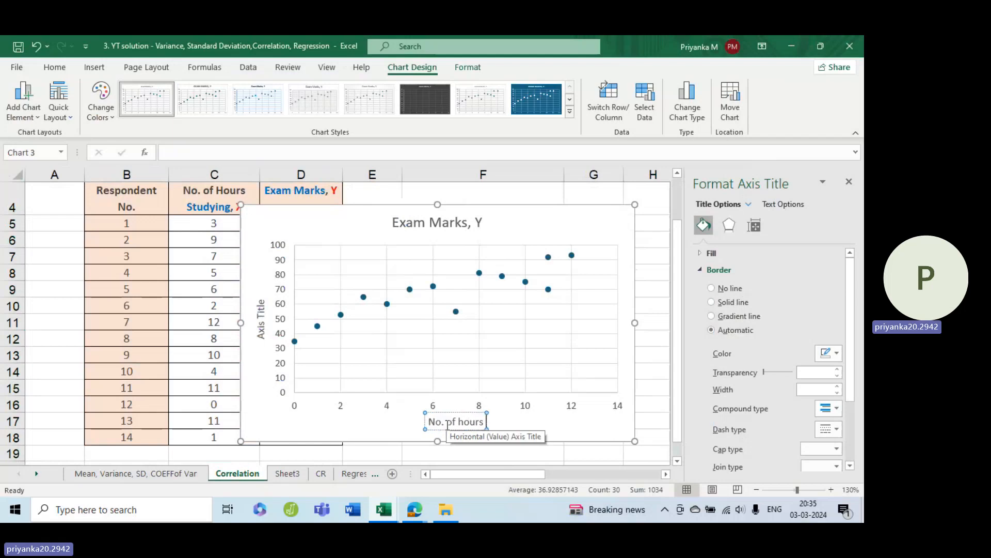
{"action": "type", "text": " studyi"}
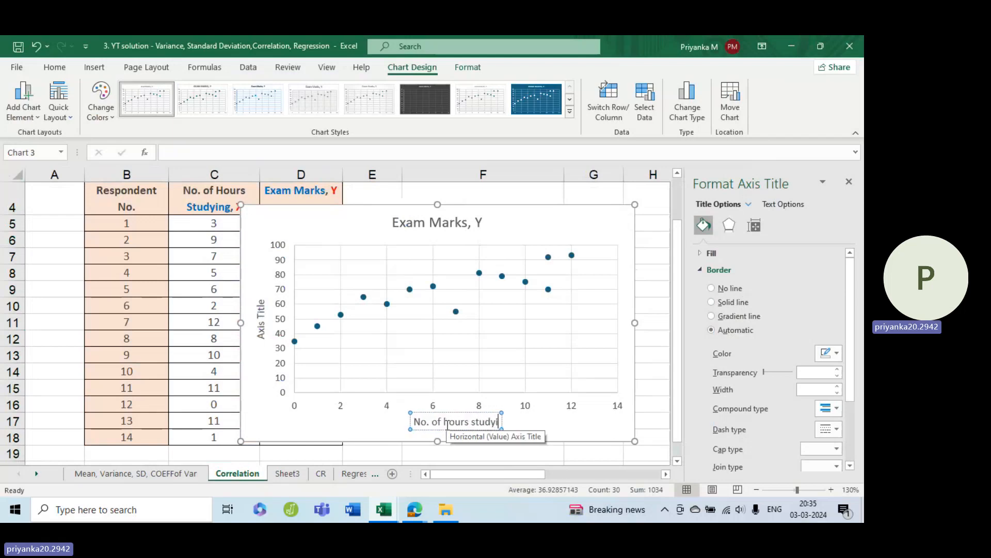
{"action": "type", "text": "ng"}
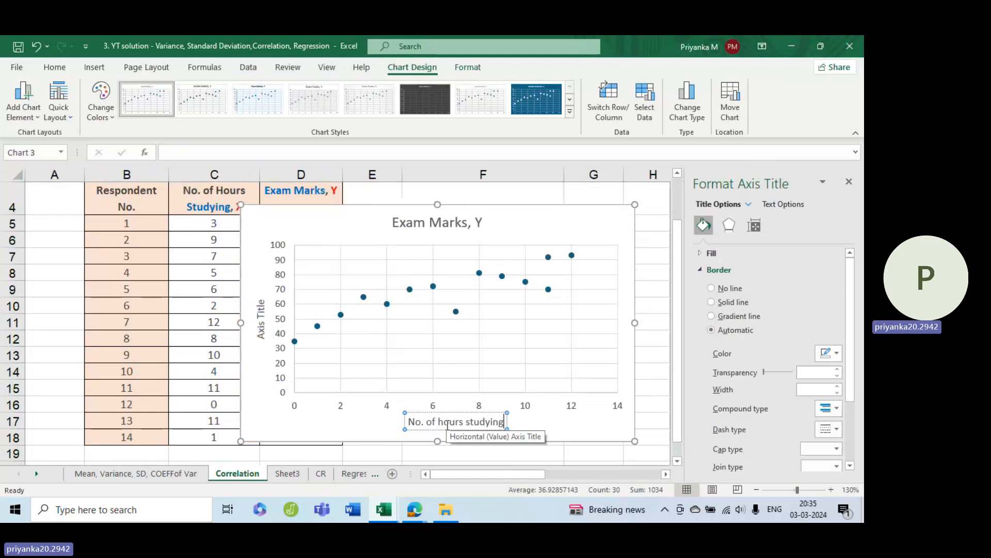
Set the scatter chart's vertical axis title to "Exam Marks"
{"action": "left_click", "coordinate": [263, 323]}
{"action": "triple_click", "coordinate": [262, 322]}
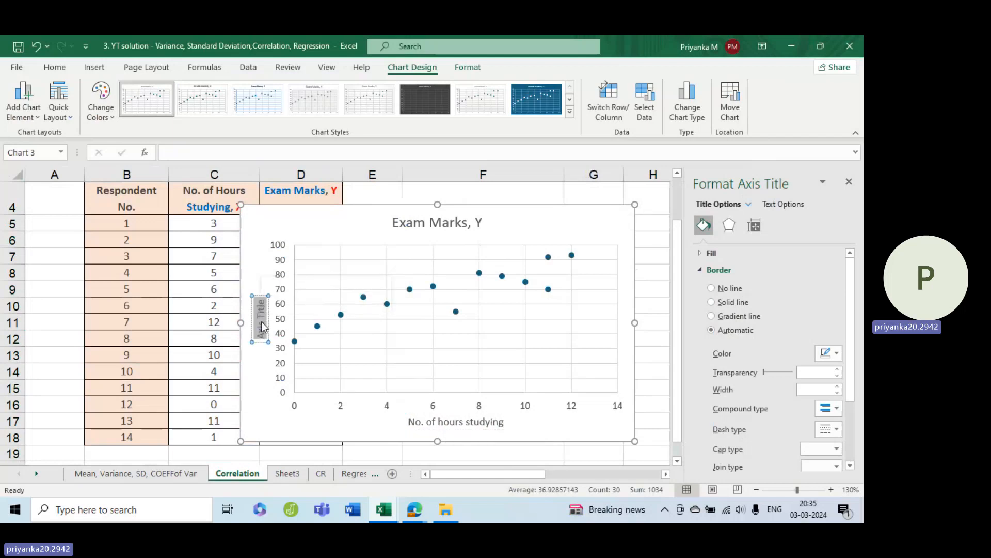
{"action": "type", "text": "Exam Marks"}
Copy the text of the scatter chart's horizontal axis title for reuse in the chart title
{"action": "left_click", "coordinate": [409, 229]}
{"action": "double_click", "coordinate": [410, 229]}
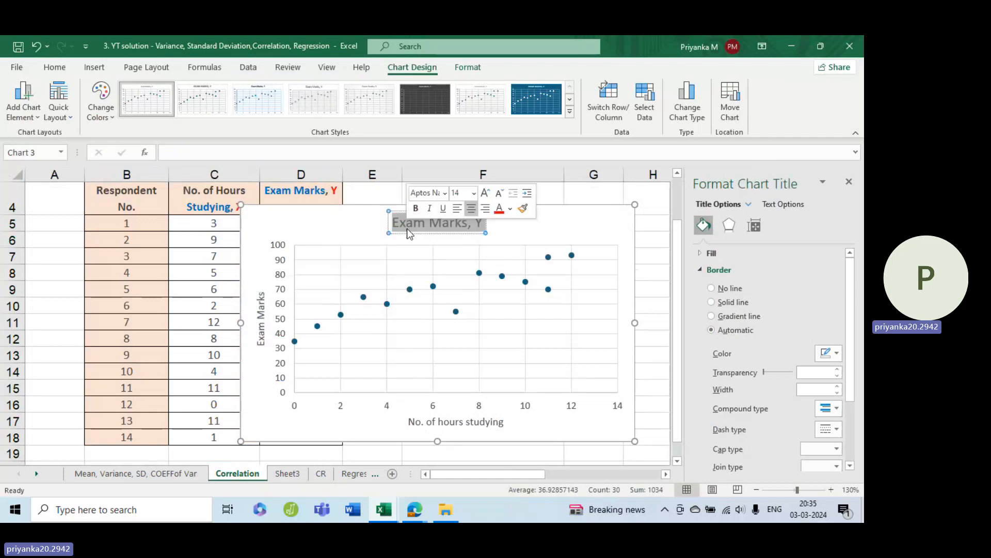
{"action": "left_click", "coordinate": [420, 425]}
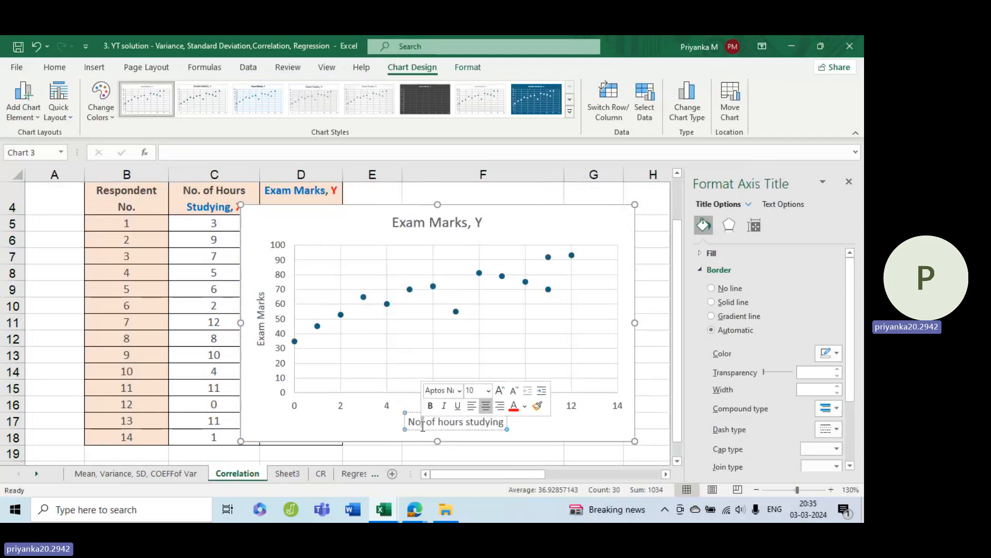
{"action": "triple_click", "coordinate": [423, 428]}
{"action": "left_click", "coordinate": [422, 428]}
{"action": "triple_click", "coordinate": [423, 428]}
{"action": "key", "text": "ctrl+c"}
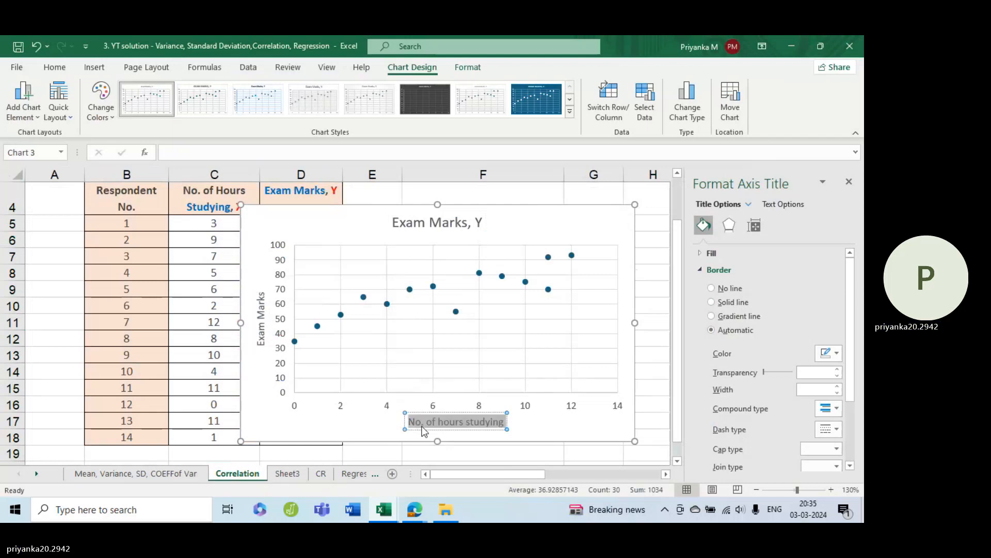
Change the scatter chart's title to "No. of hours studying vs Exam Marks" by pasting the copied text and removing the trailing ", Y"
{"action": "left_click", "coordinate": [433, 228]}
{"action": "double_click", "coordinate": [432, 225]}
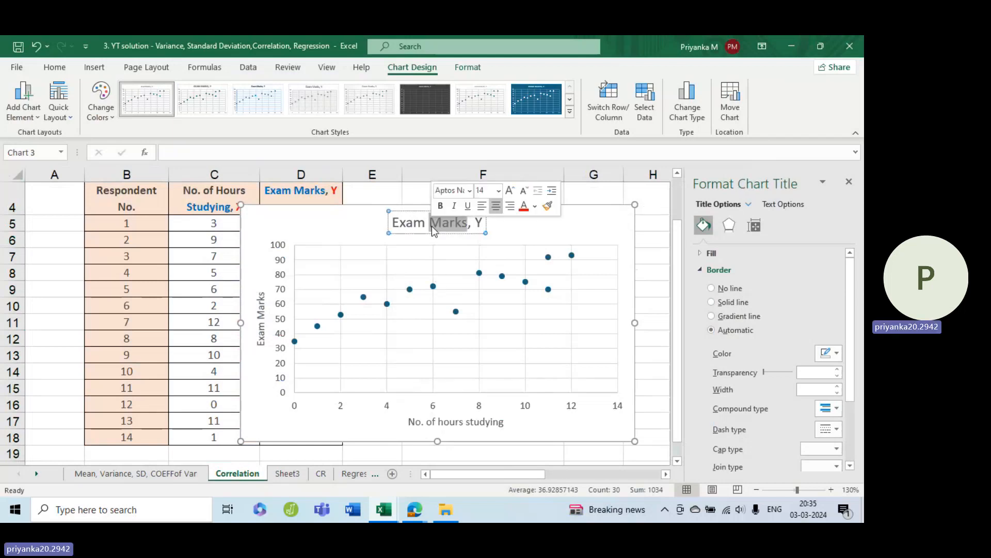
{"action": "triple_click", "coordinate": [431, 225]}
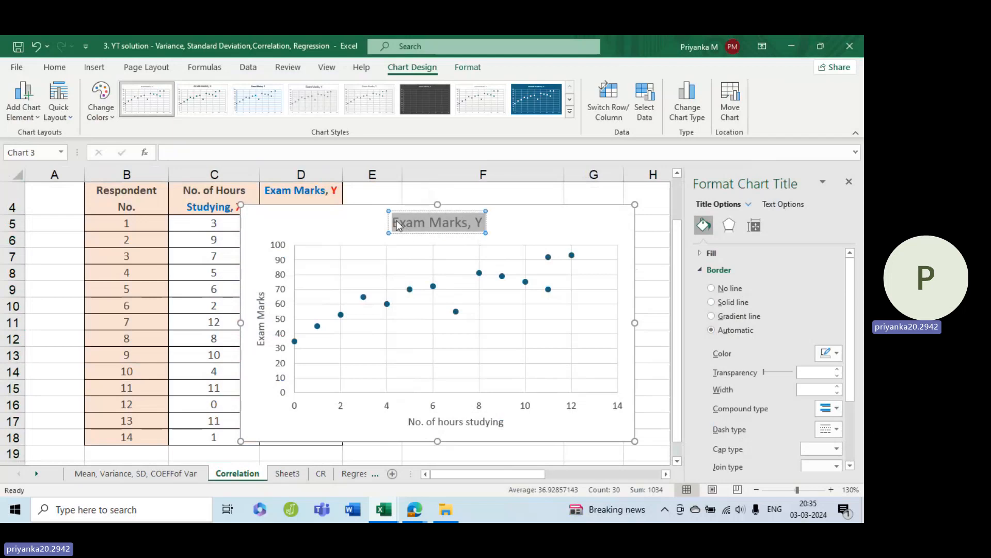
{"action": "left_click", "coordinate": [397, 223]}
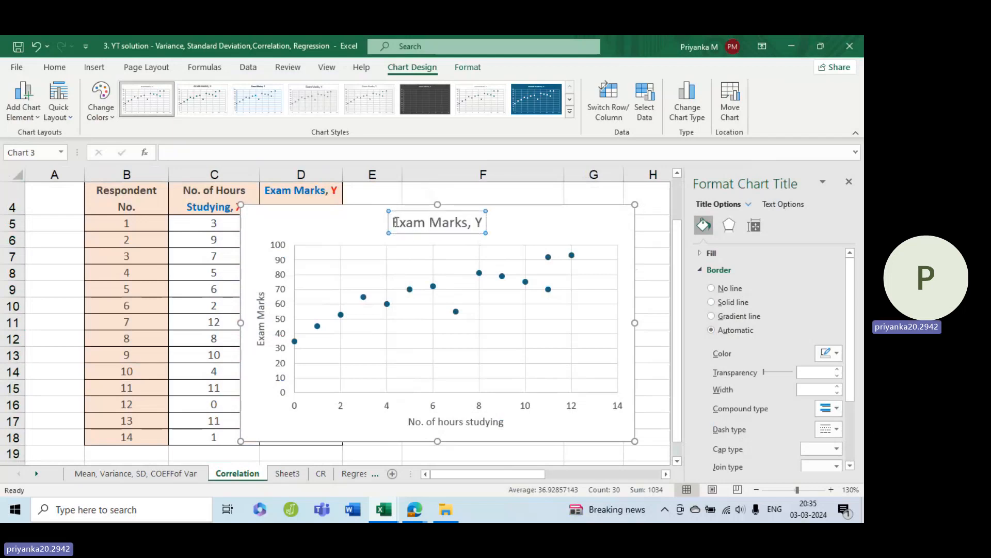
{"action": "key", "text": "ctrl+v"}
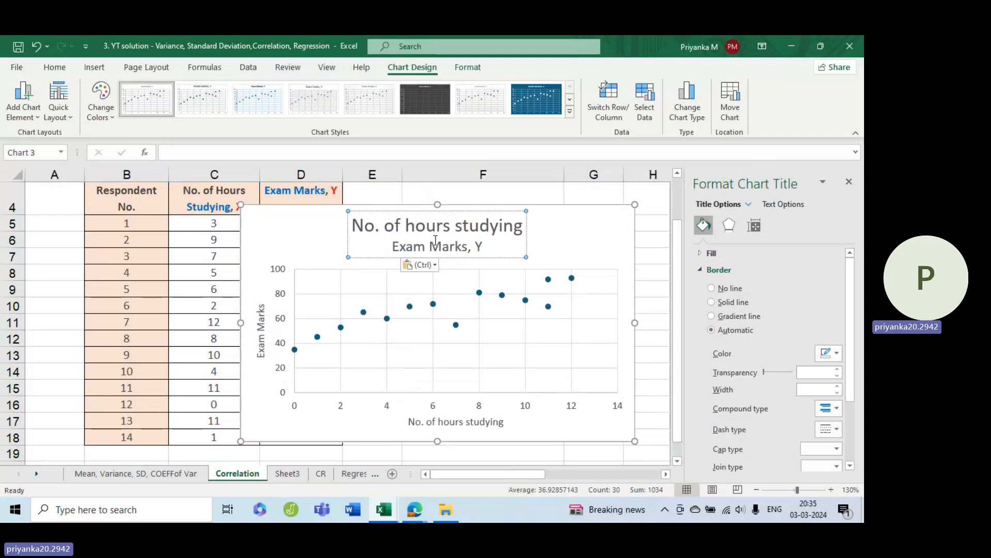
{"action": "type", "text": "vs"}
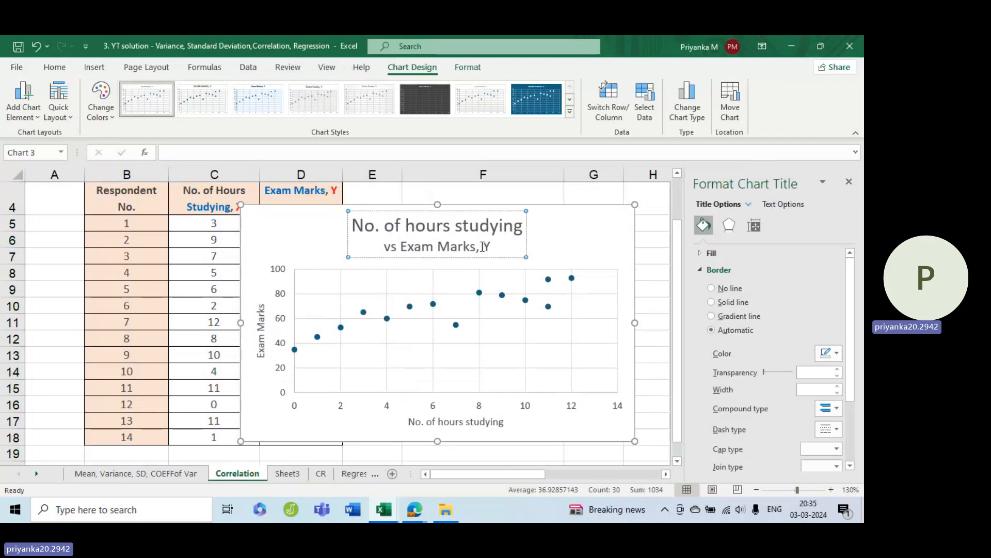
{"action": "double_click", "coordinate": [485, 247]}
{"action": "key", "text": "BackSpace"}
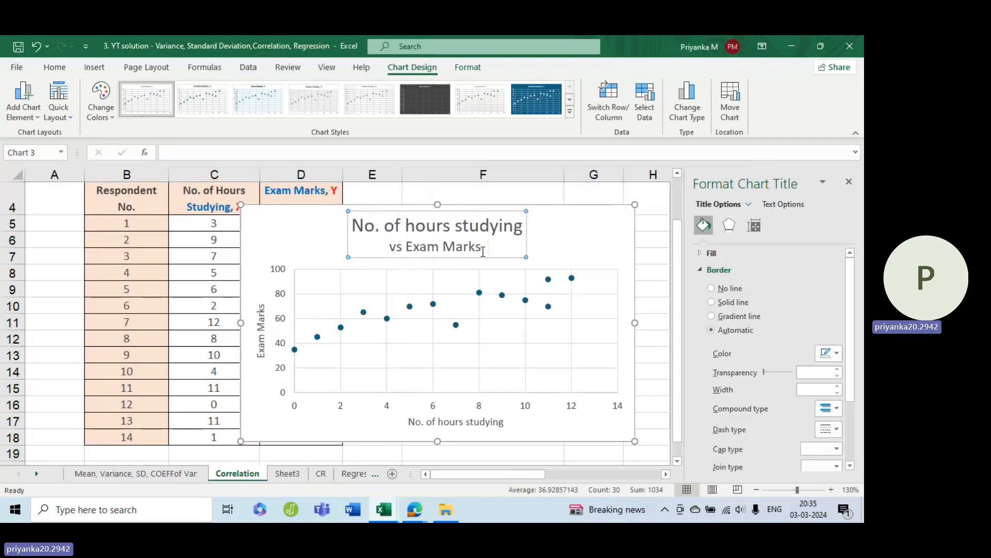
{"action": "key", "text": "BackSpace"}
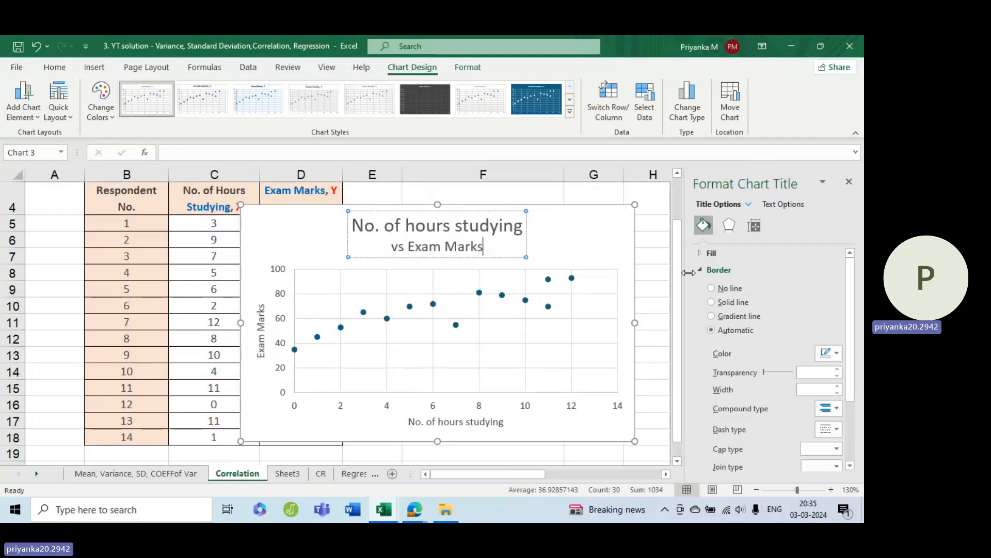
{"action": "left_click", "coordinate": [581, 247]}
{"action": "left_click", "coordinate": [518, 249]}
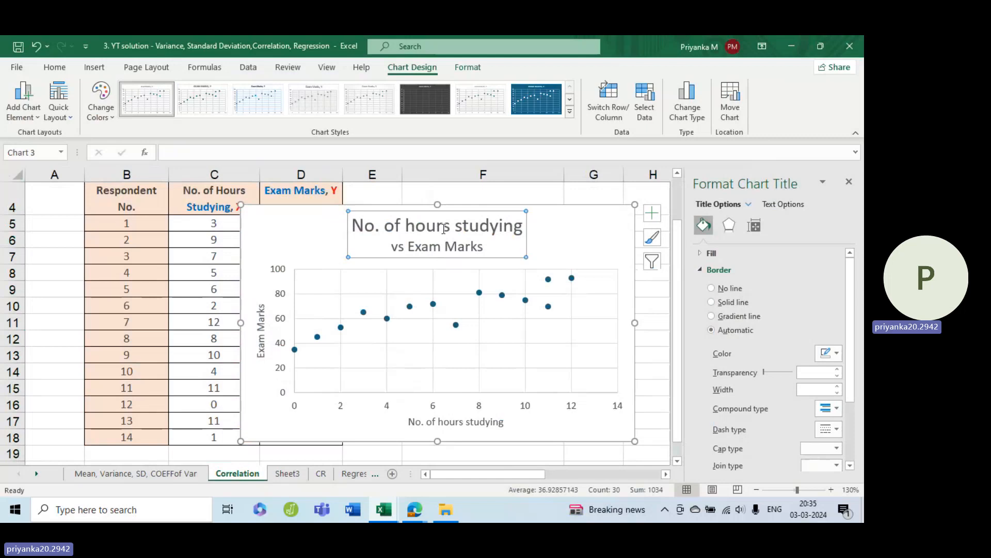
Reduce the font size of the chart title's first line to match its second line, and close the formatting pane
{"action": "triple_click", "coordinate": [398, 231]}
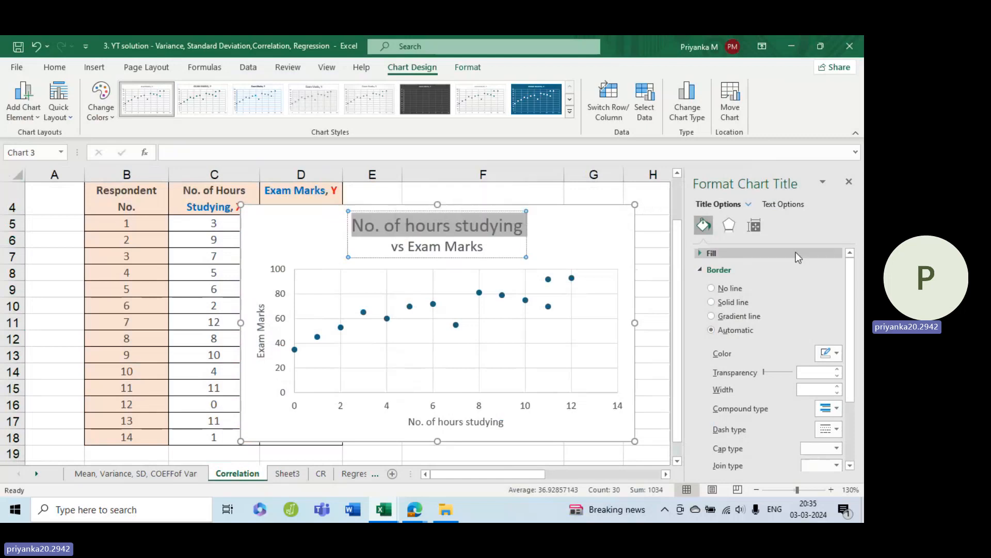
{"action": "left_click", "coordinate": [53, 67]}
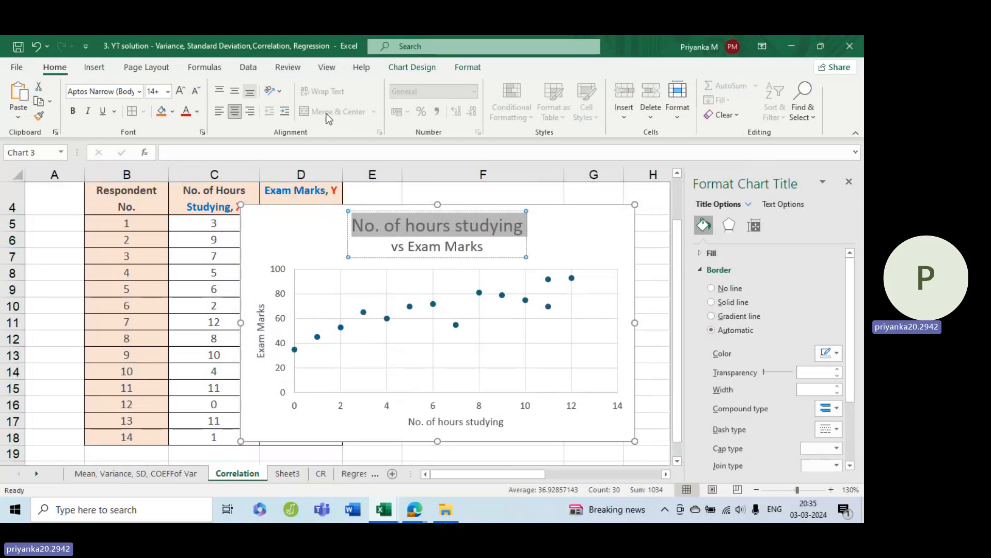
{"action": "left_click", "coordinate": [196, 91]}
{"action": "left_click", "coordinate": [195, 91]}
{"action": "left_click", "coordinate": [571, 236]}
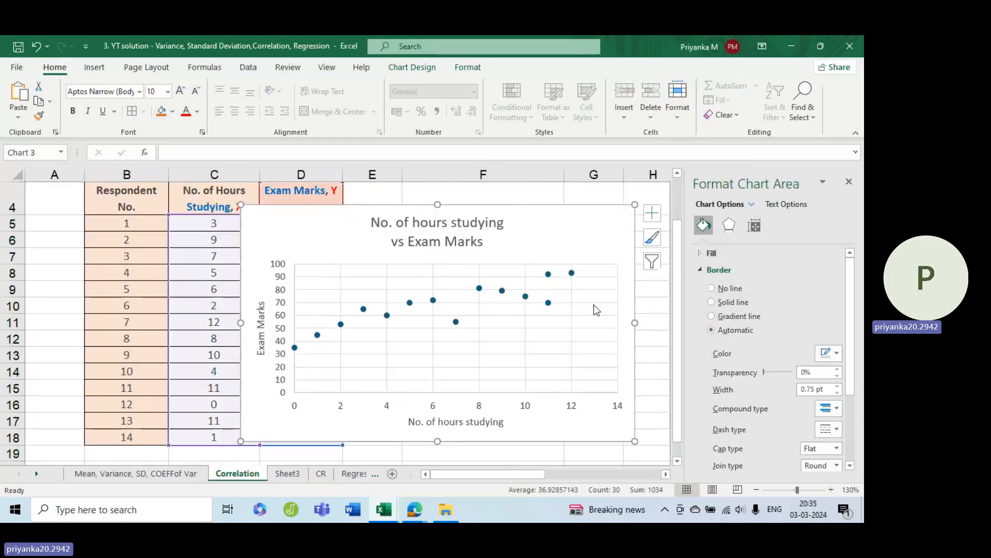
{"action": "left_click", "coordinate": [593, 325]}
{"action": "left_click", "coordinate": [849, 182]}
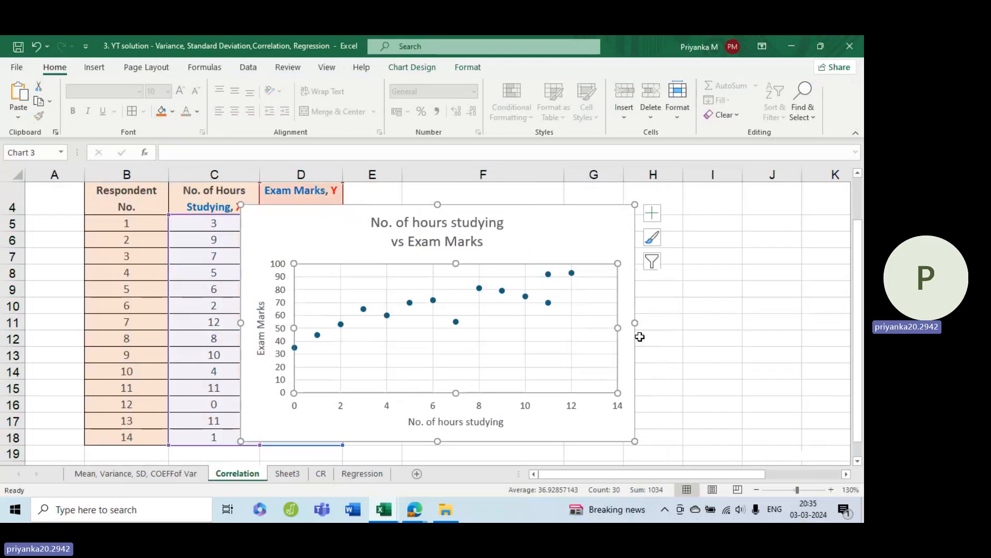
Move the scatter chart rightward off the study hours column and add a linear trendline
{"action": "left_click_drag", "start_coordinate": [466, 222], "coordinate": [541, 211]}
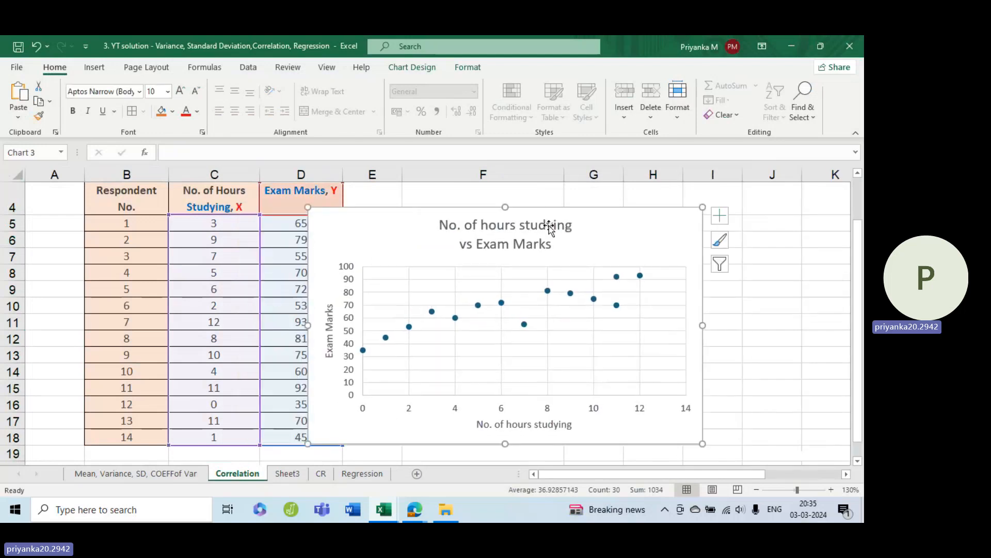
{"action": "left_click", "coordinate": [720, 215]}
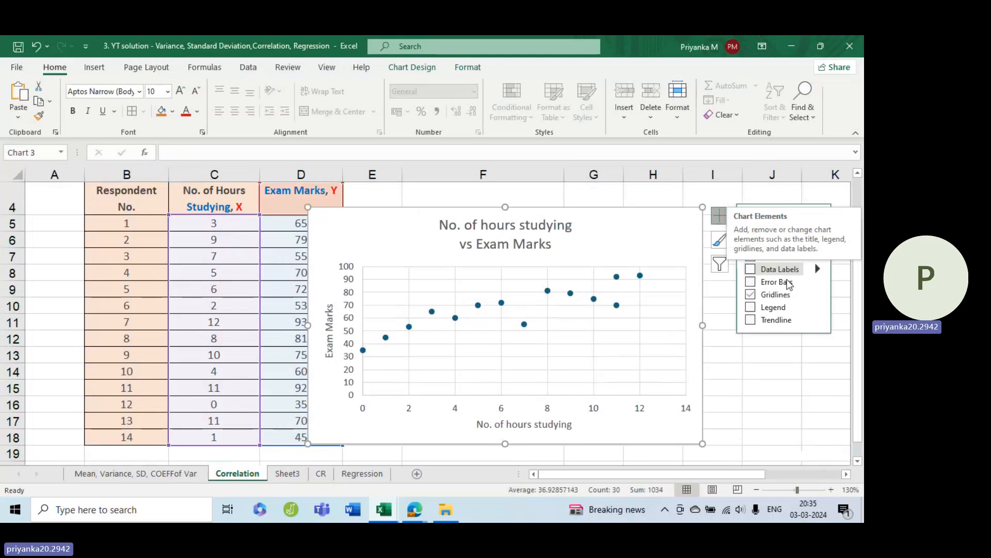
{"action": "left_click", "coordinate": [751, 320]}
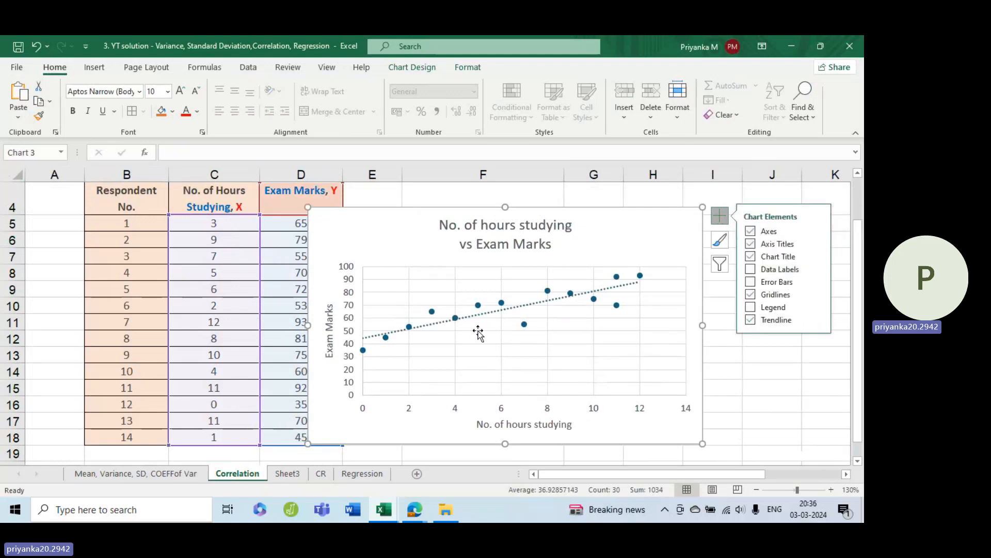
Format the linear trendline with the standard green colour and a solid dash type
{"action": "mouse_move", "coordinate": [815, 319]}
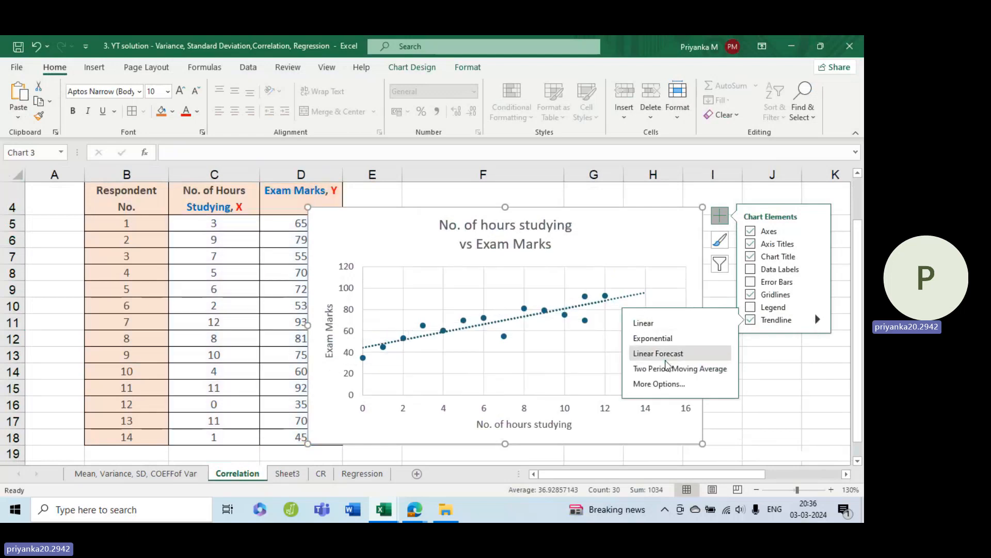
{"action": "left_click", "coordinate": [645, 385]}
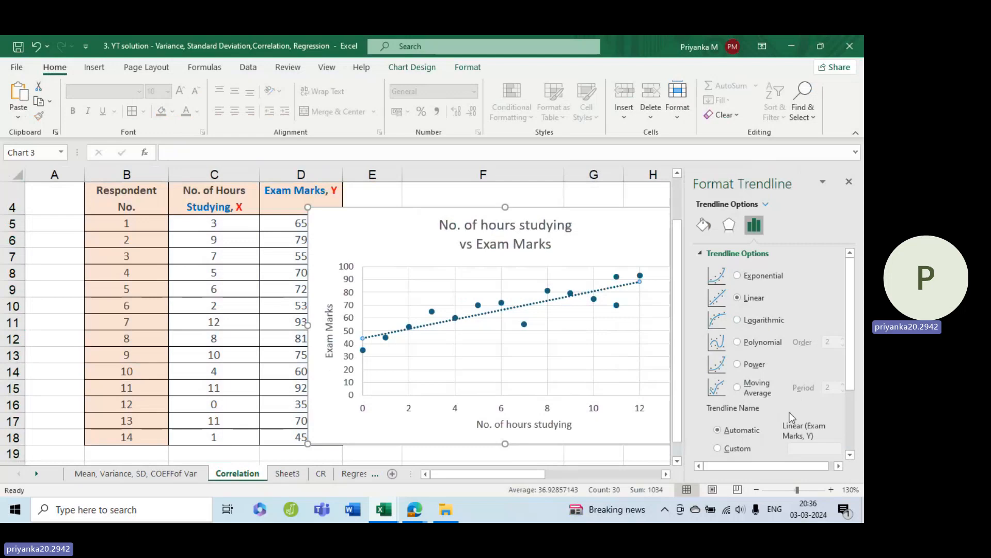
{"action": "scroll", "coordinate": [789, 412], "scroll_direction": "down", "scroll_amount": 3}
{"action": "scroll", "coordinate": [789, 412], "scroll_direction": "up", "scroll_amount": 3}
{"action": "left_click", "coordinate": [707, 228]}
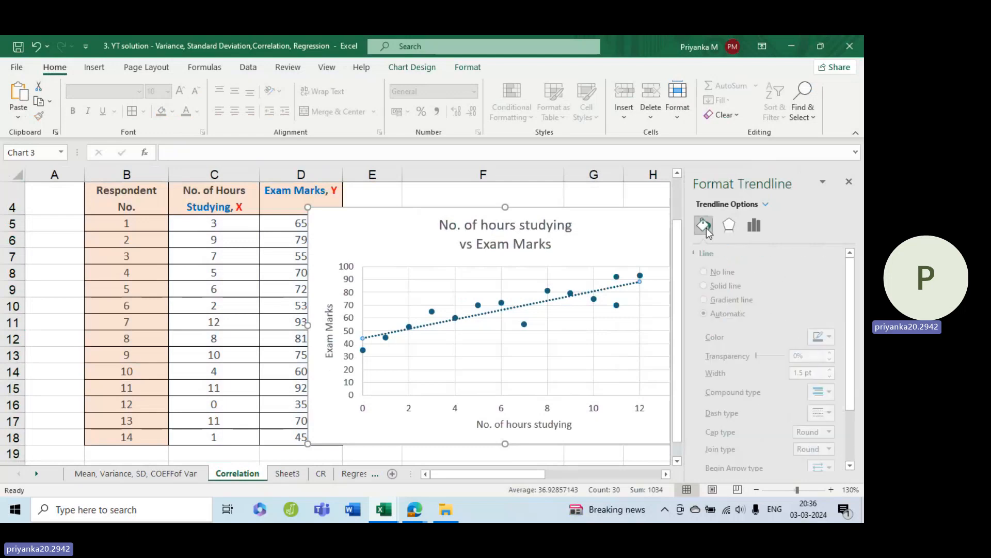
{"action": "scroll", "coordinate": [734, 367], "scroll_direction": "down", "scroll_amount": 1}
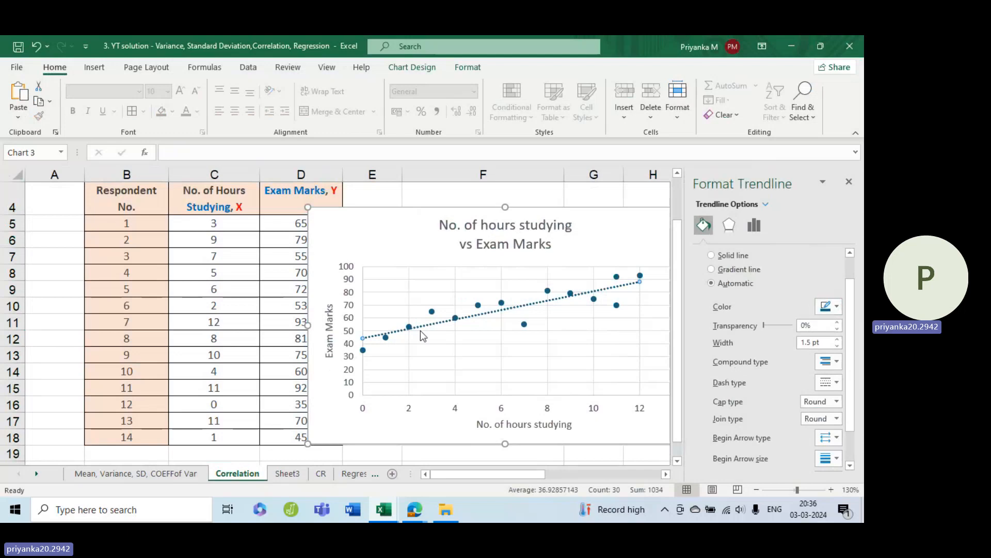
{"action": "left_click", "coordinate": [830, 307]}
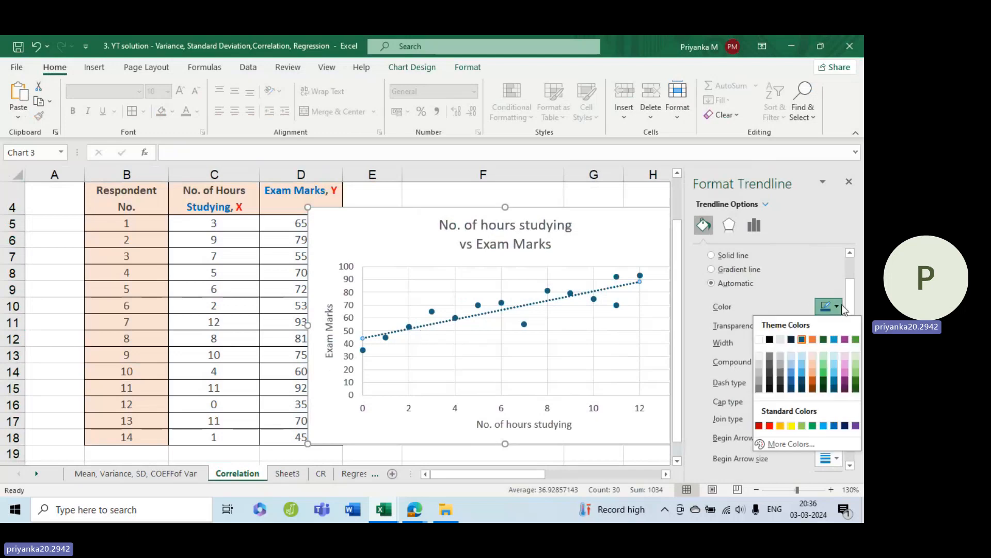
{"action": "left_click", "coordinate": [814, 426]}
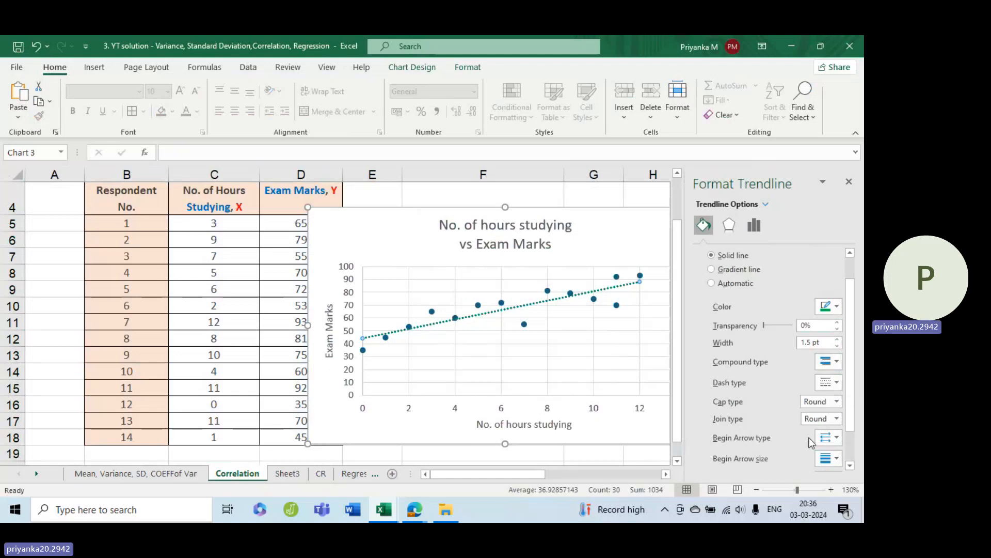
{"action": "left_click", "coordinate": [829, 387]}
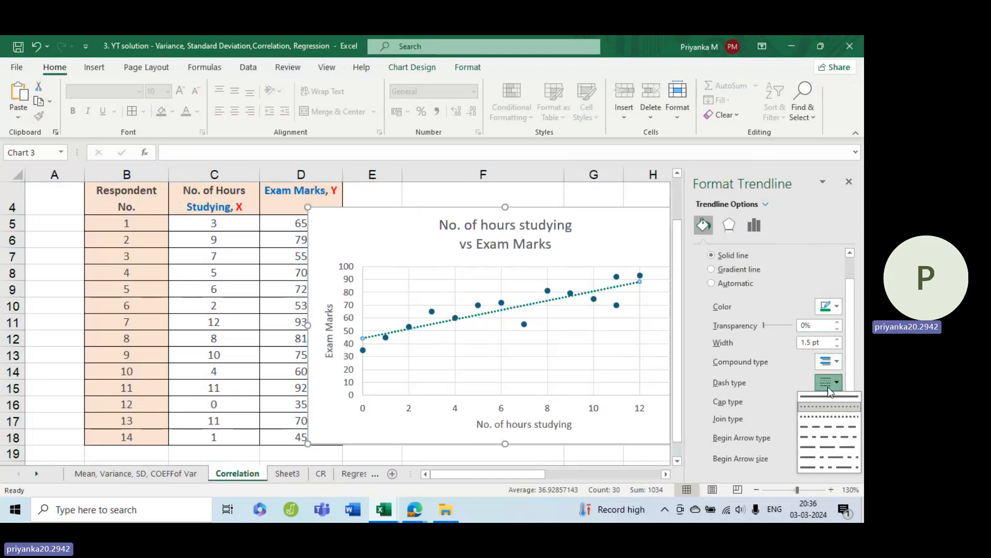
{"action": "left_click", "coordinate": [829, 396]}
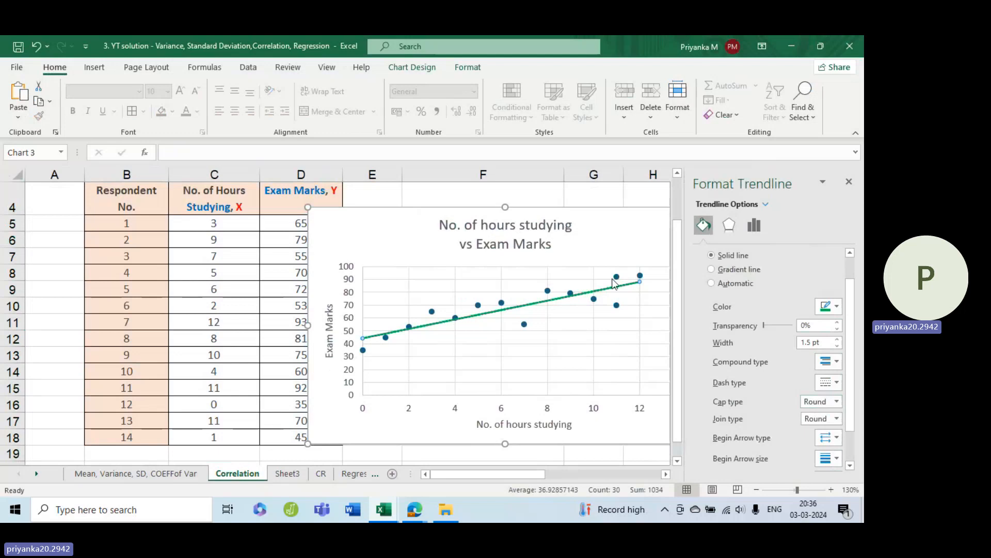
Close the trendline formatting and shrink the chart from its lower-left corner until it clears the exam marks column
{"action": "left_click", "coordinate": [849, 182]}
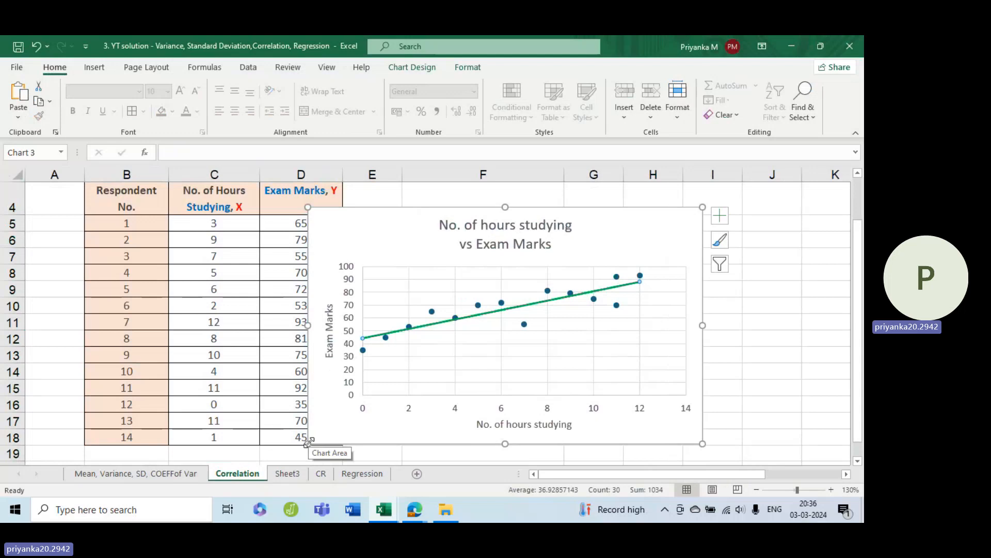
{"action": "left_click_drag", "start_coordinate": [308, 443], "coordinate": [370, 430]}
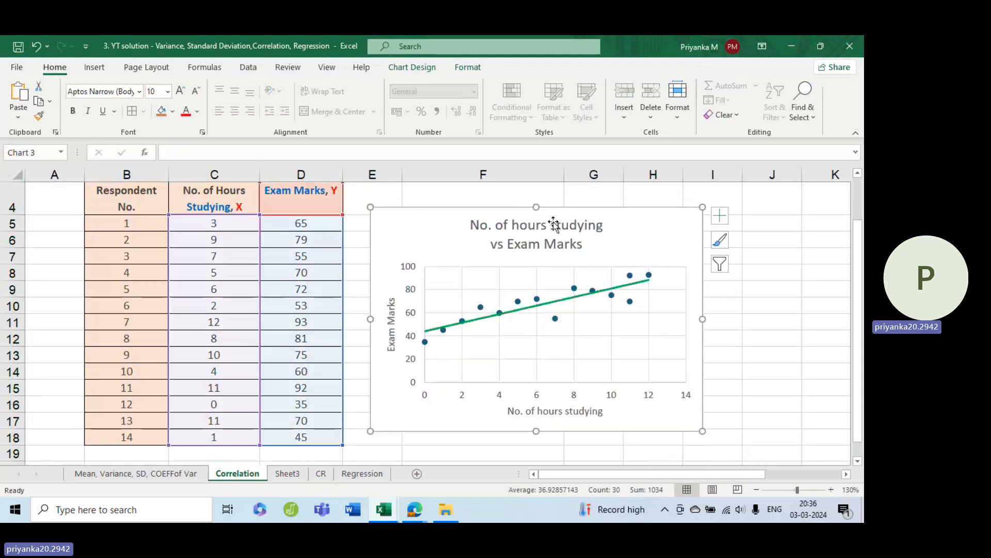
Review the correlation matrix on Sheet3 against the scatter chart on the Correlation sheet
{"action": "scroll", "coordinate": [554, 347], "scroll_direction": "down", "scroll_amount": 6}
{"action": "scroll", "coordinate": [554, 348], "scroll_direction": "up", "scroll_amount": 6}
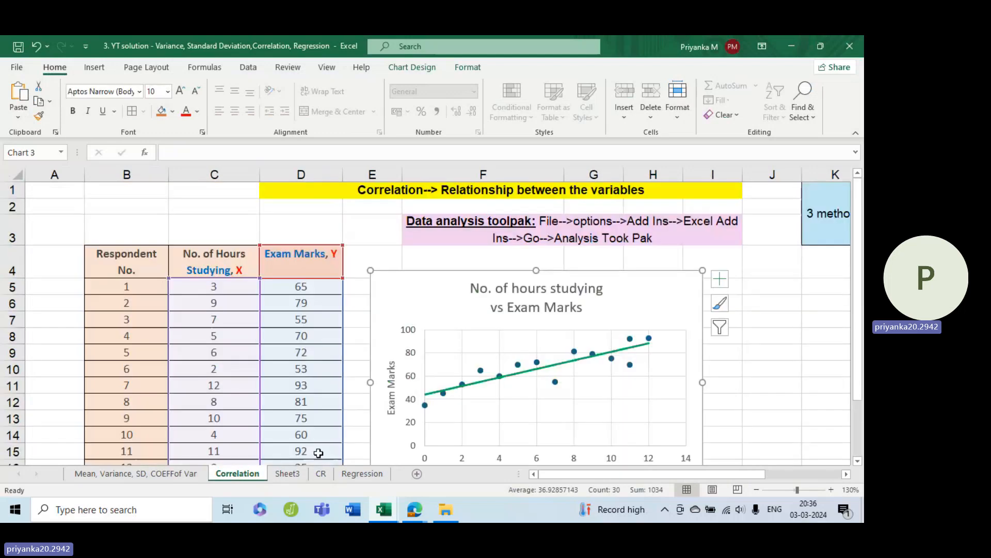
{"action": "left_click", "coordinate": [288, 473]}
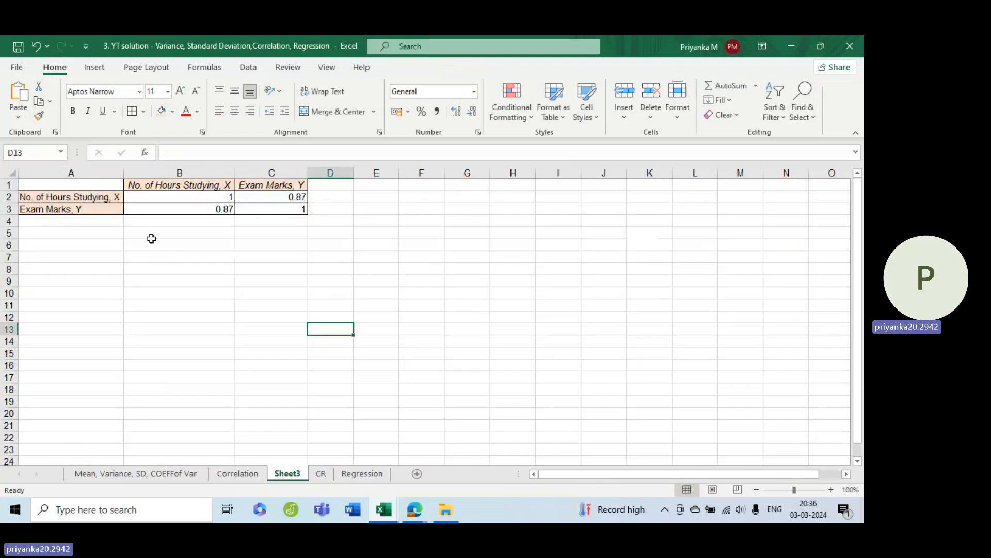
{"action": "left_click", "coordinate": [239, 474]}
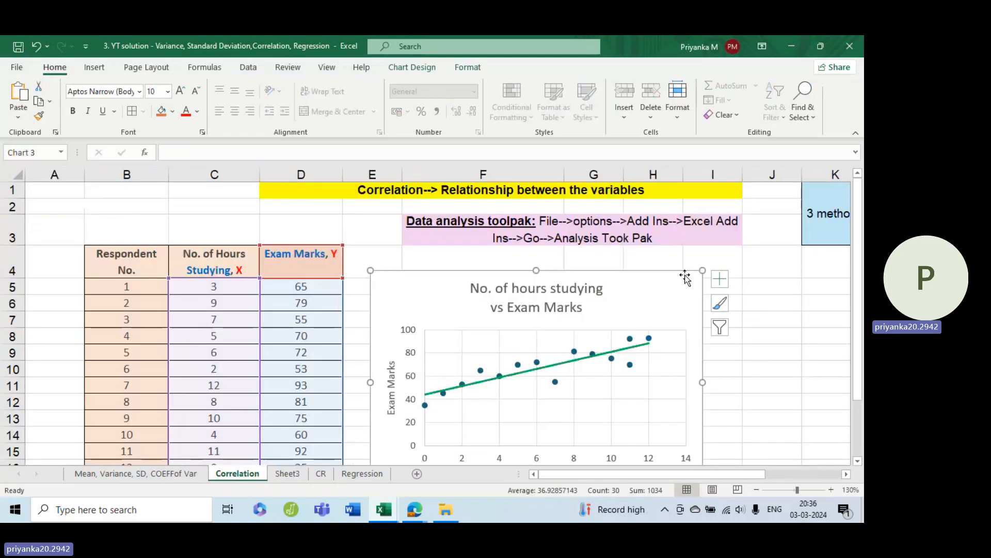